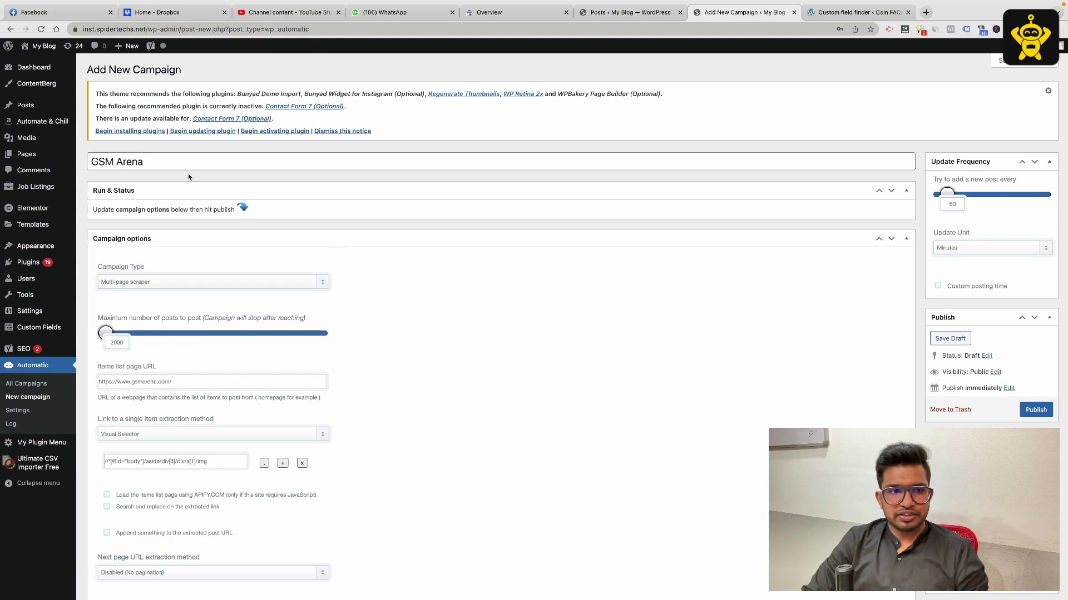
# - Scroll down to the title extraction settings and review the note about the example post URL
pyautogui.click(170, 167)
pyautogui.hotkey('alt', 'shift', 'Left')
pyautogui.hotkey('alt', 'shift', 'Left')
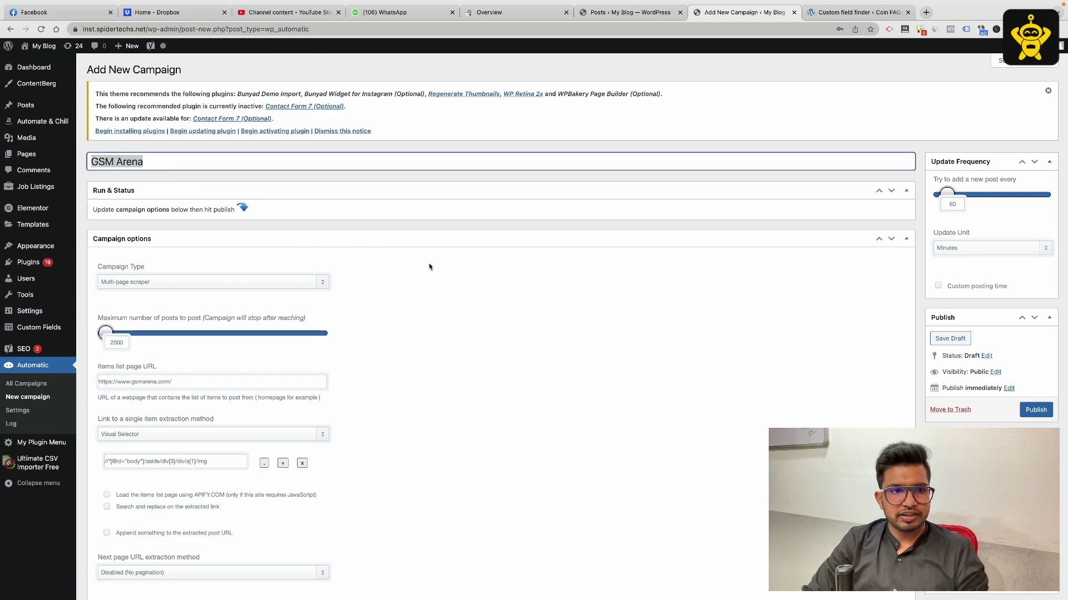
pyautogui.scroll(-5, 316, 214)
pyautogui.scroll(-5, 317, 214)
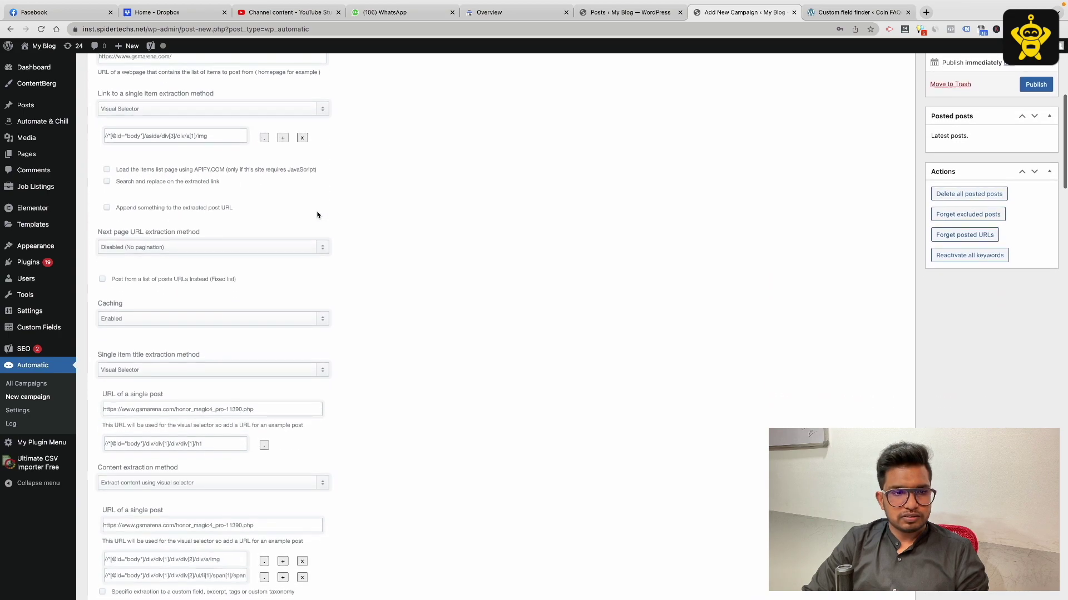
pyautogui.scroll(-2, 217, 256)
pyautogui.scroll(-1, 218, 257)
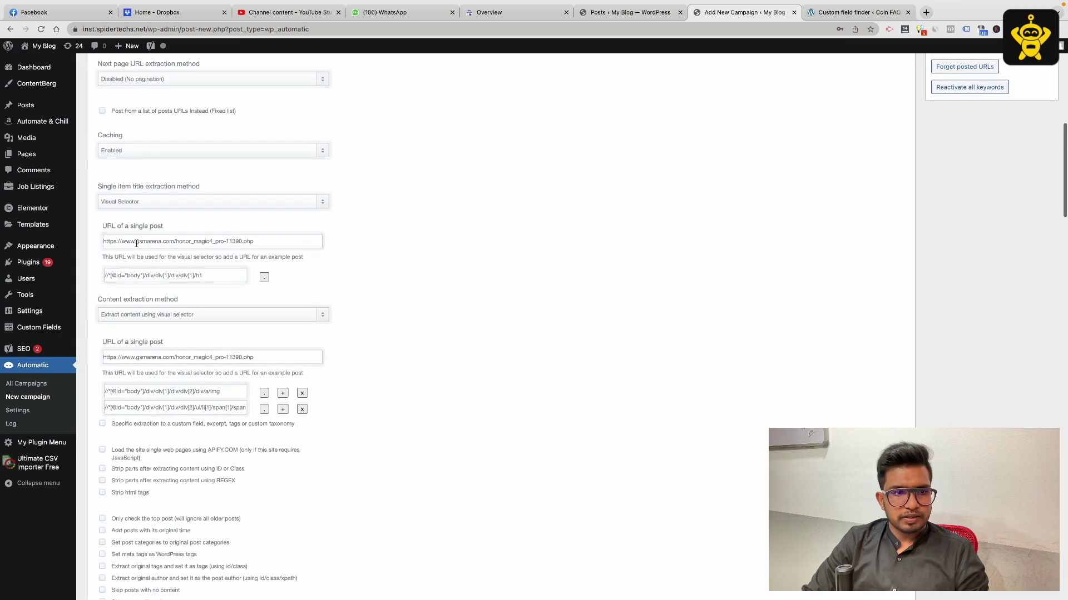
pyautogui.moveTo(98, 187); pyautogui.dragTo(248, 191)
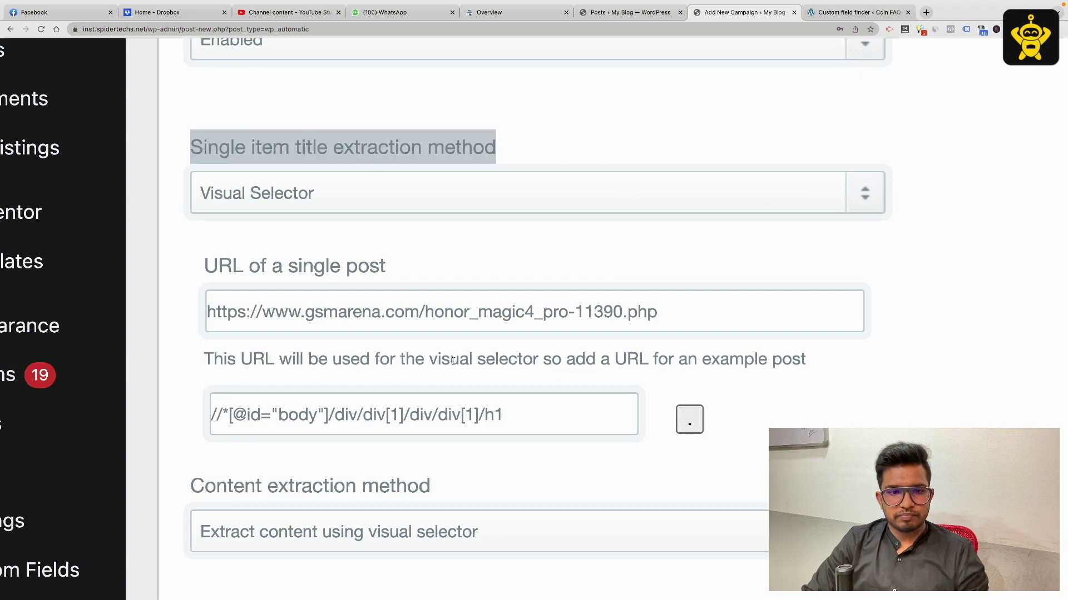
pyautogui.moveTo(218, 357); pyautogui.dragTo(737, 395)
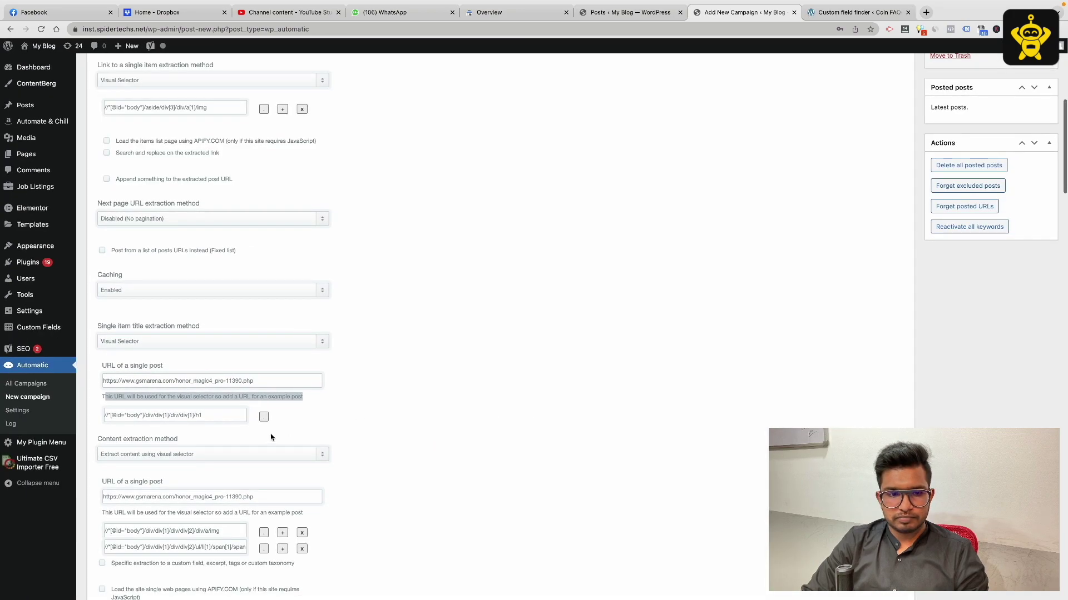
# - Visually select the phone name h1 heading on the Honor Magic4 Pro example page as the title source
pyautogui.click(690, 418)
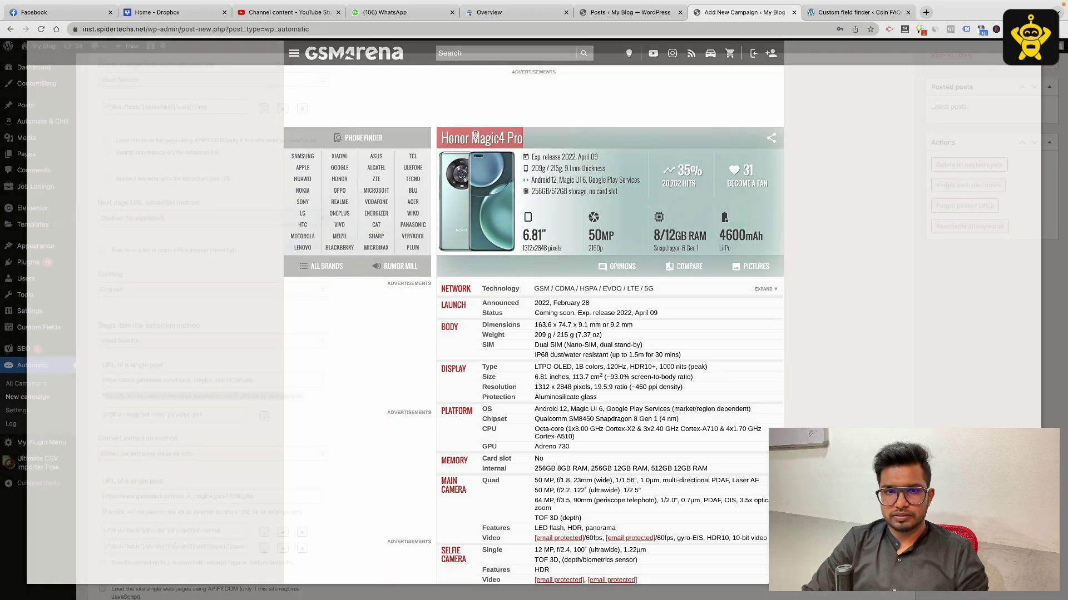
pyautogui.click(475, 136)
pyautogui.scroll(-2, 380, 319)
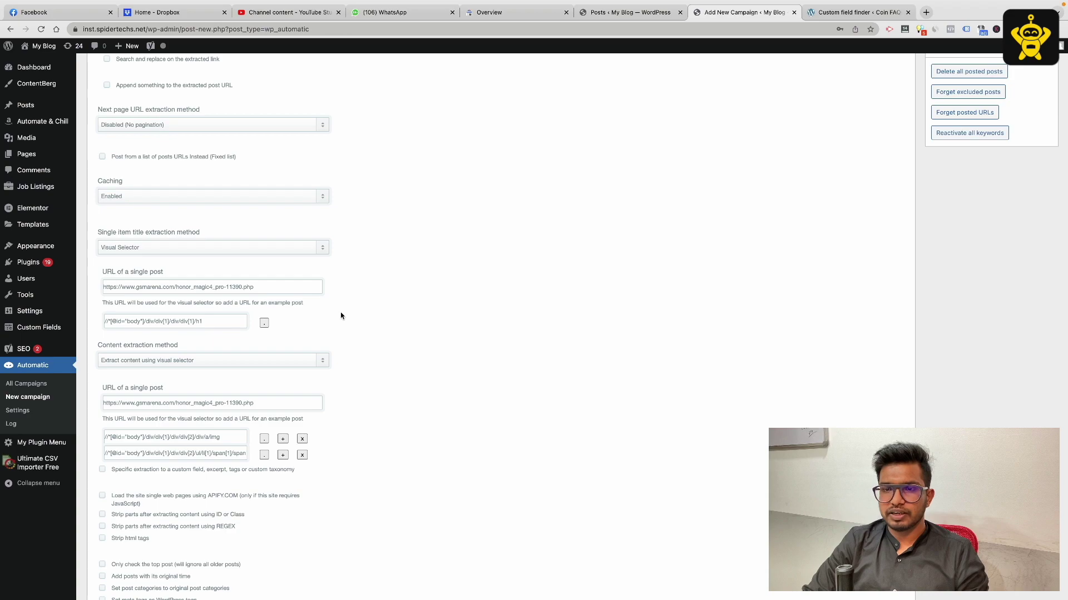
pyautogui.scroll(5, 341, 316)
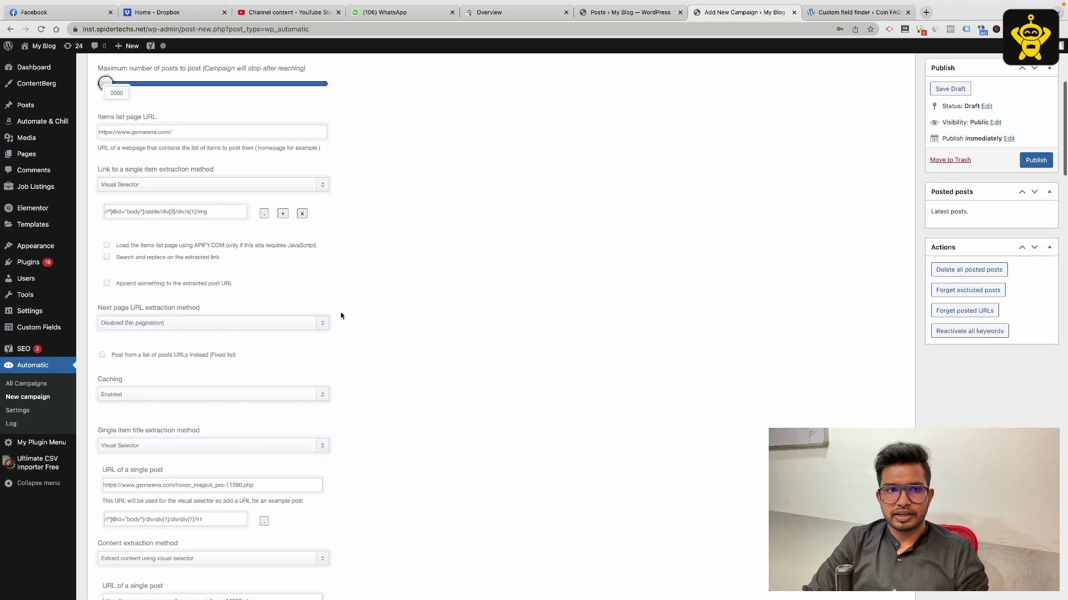
pyautogui.scroll(-10, 341, 316)
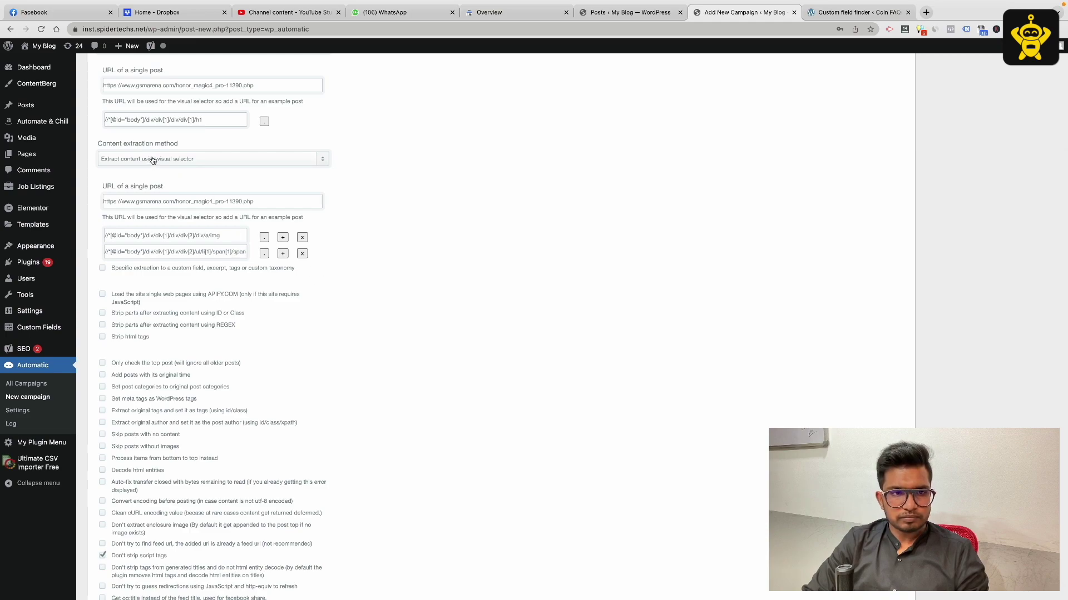
pyautogui.tripleClick(231, 122)
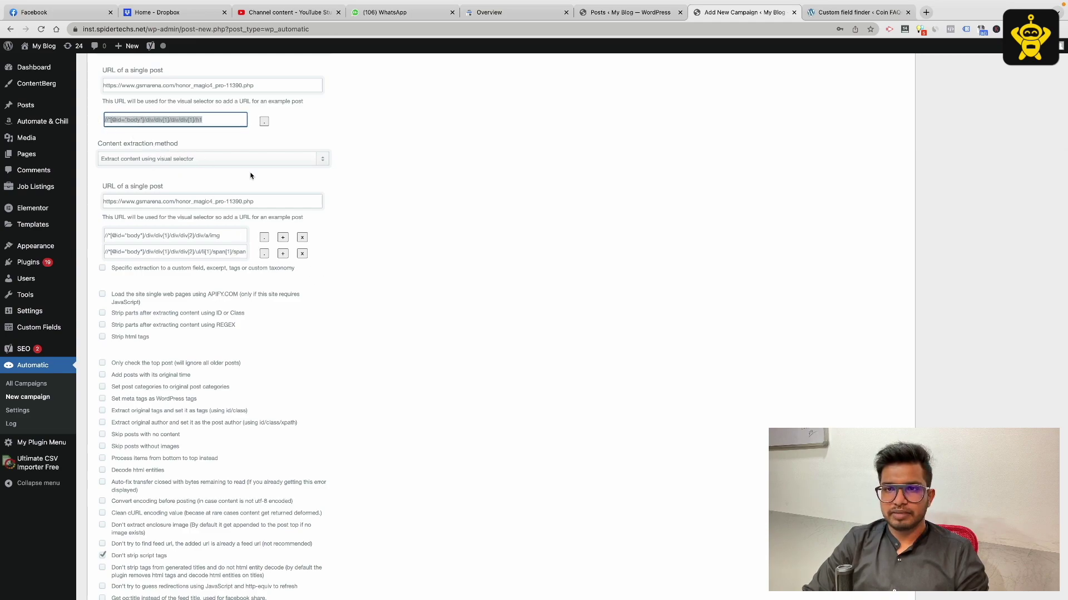
pyautogui.click(371, 248)
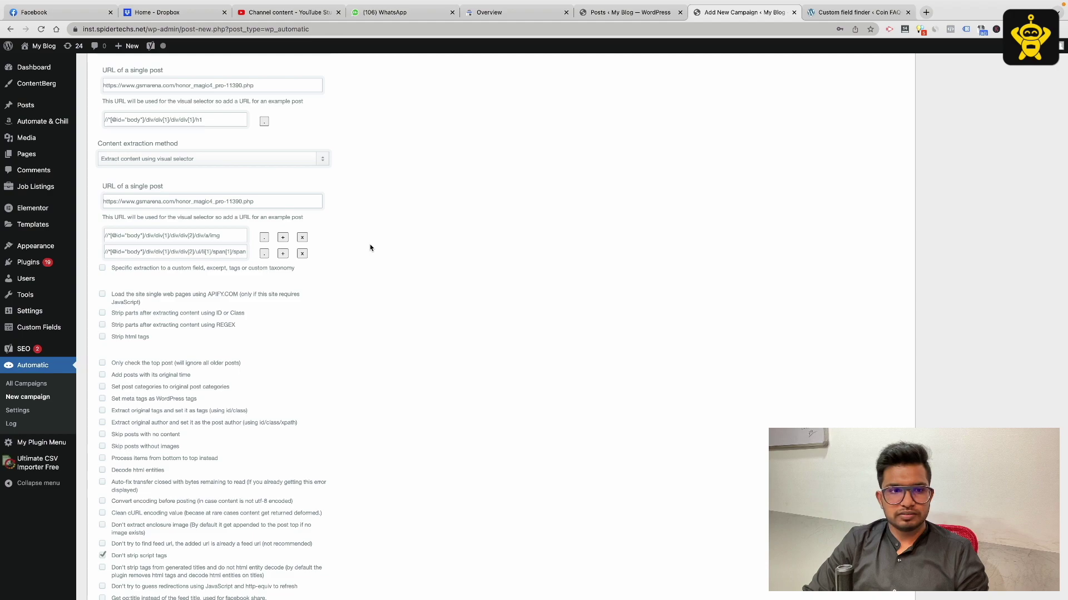
pyautogui.scroll(-11, 371, 248)
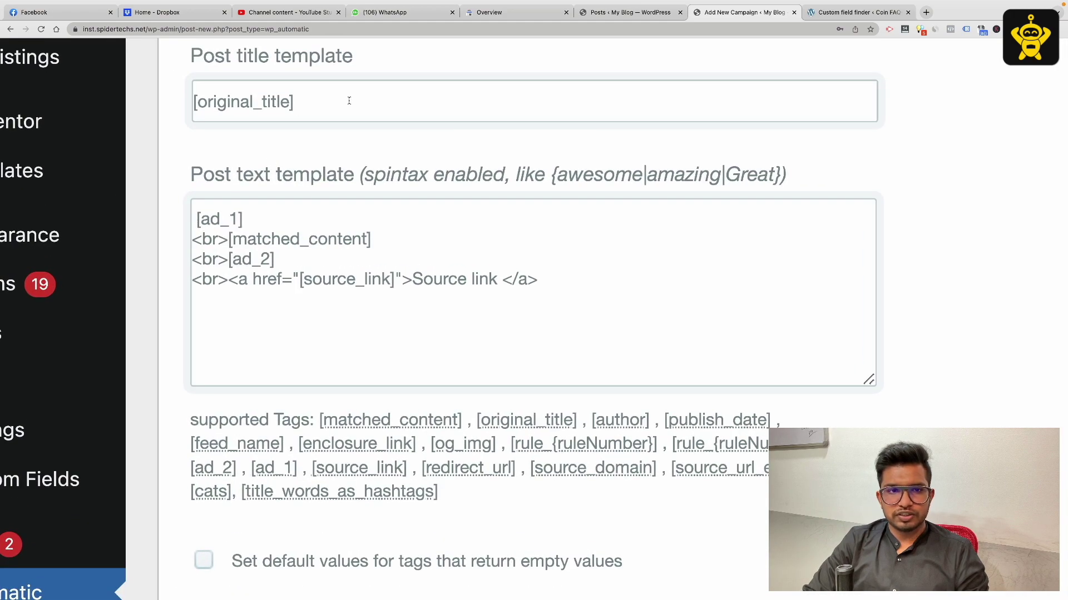
pyautogui.moveTo(152, 201); pyautogui.dragTo(110, 199)
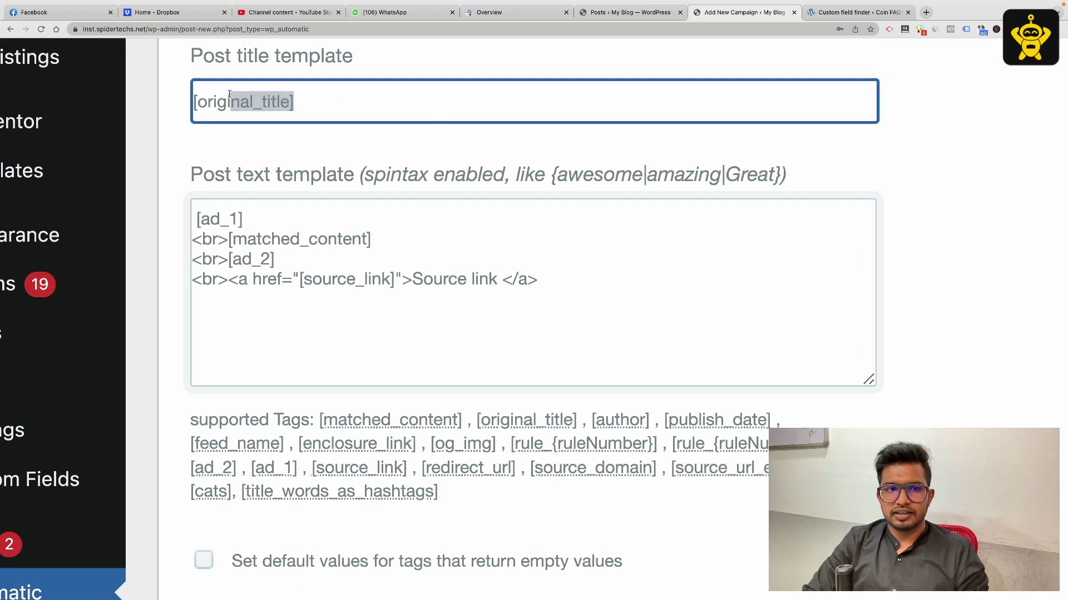
pyautogui.moveTo(230, 95); pyautogui.dragTo(192, 102)
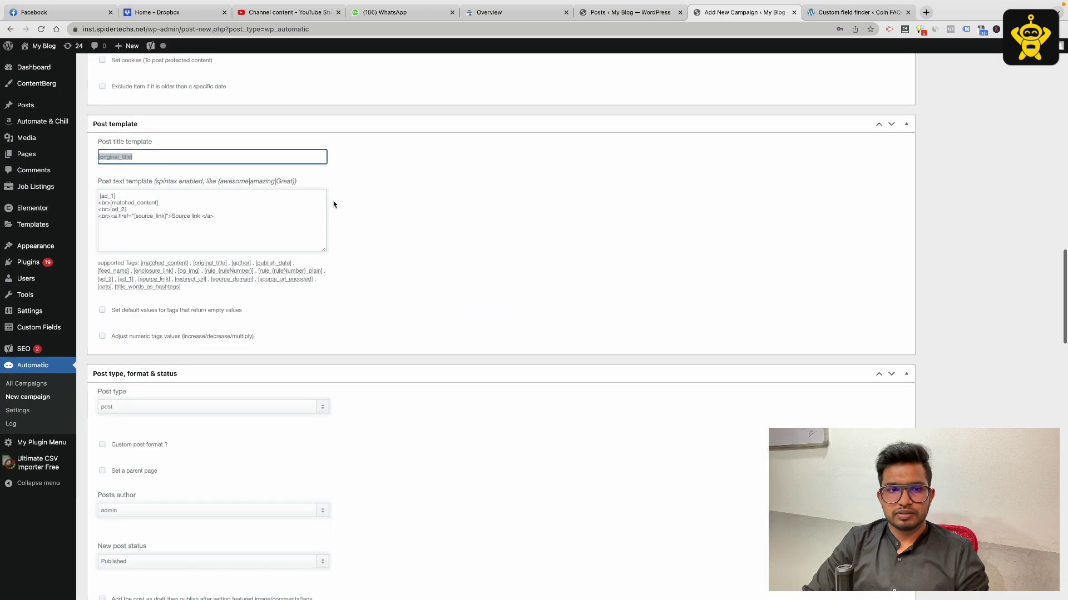
pyautogui.scroll(4, 889, 234)
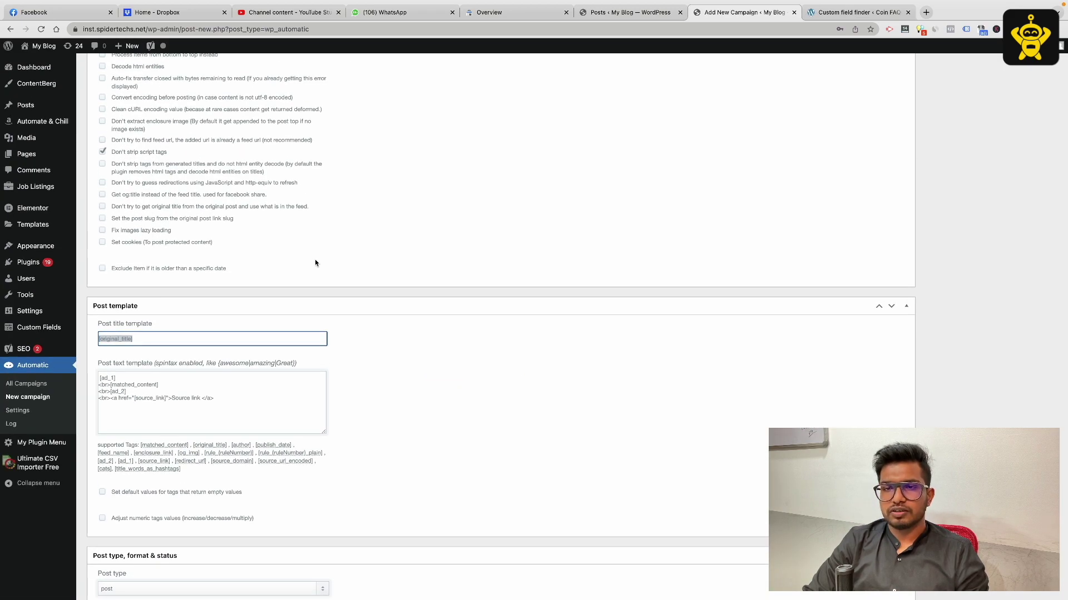
# - Find 'custom field' on the page and tick 'Add custom fields/Taxonomies to the posts'
pyautogui.hotkey('ctrl', 'f')
pyautogui.write('c')
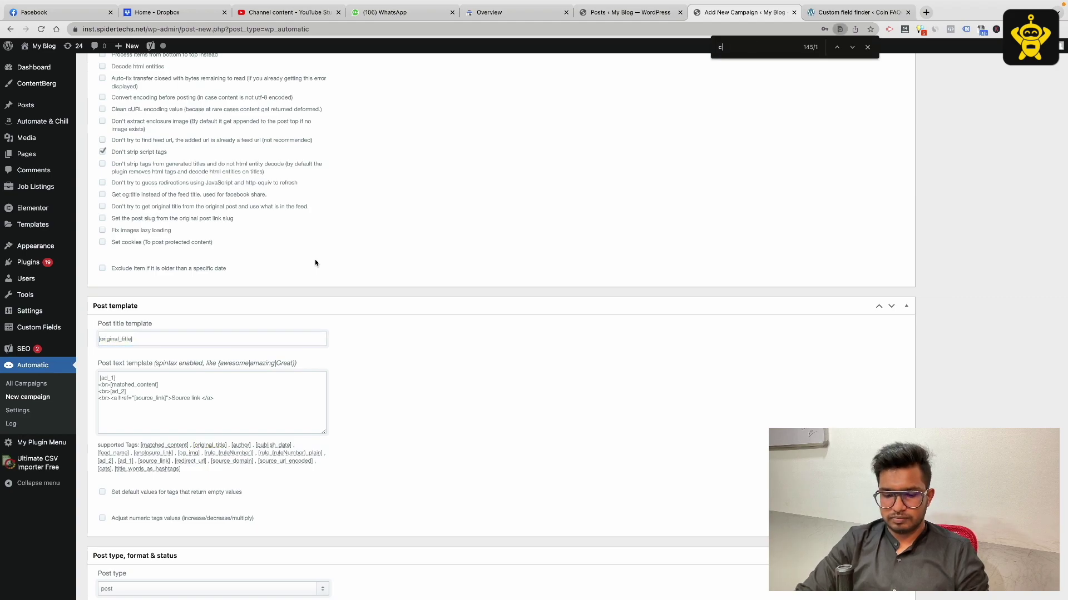
pyautogui.write('ustom field')
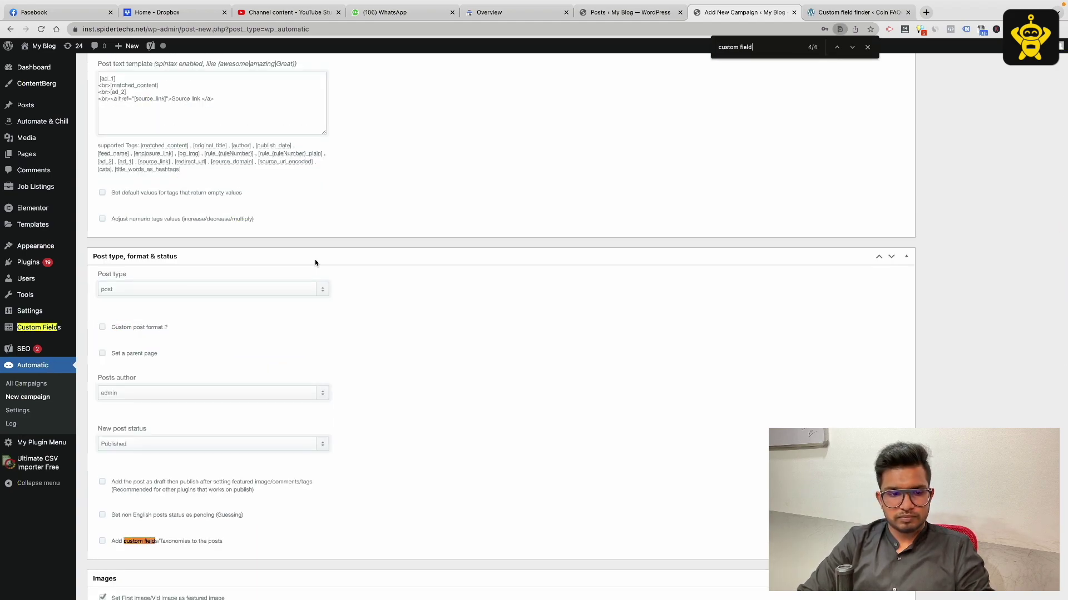
pyautogui.scroll(-5, 315, 260)
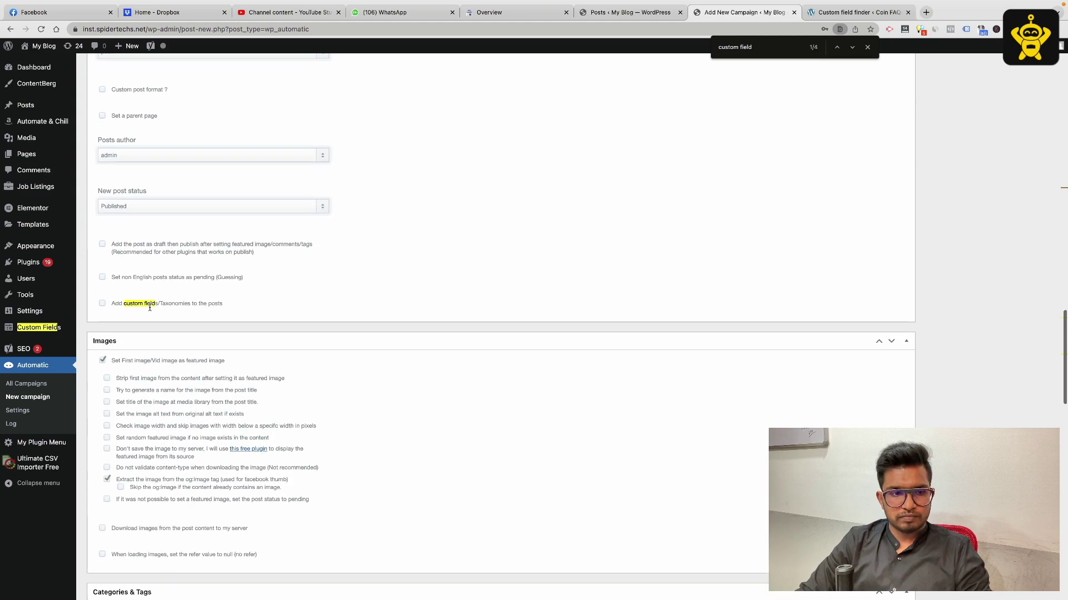
pyautogui.scroll(5, 149, 307)
pyautogui.scroll(-2, 212, 326)
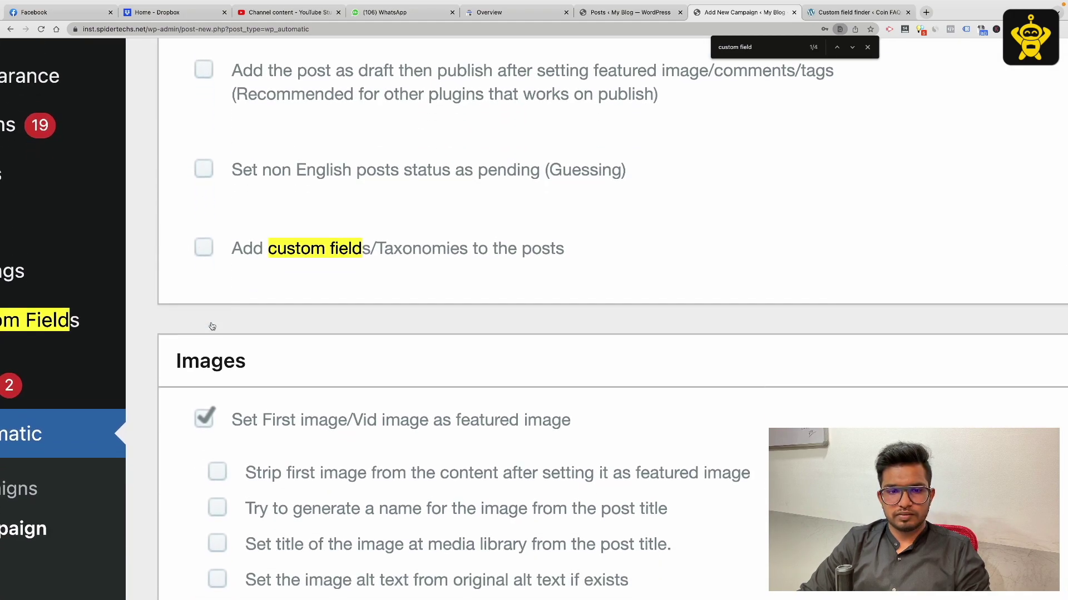
pyautogui.moveTo(230, 247); pyautogui.dragTo(574, 272)
pyautogui.click(575, 286)
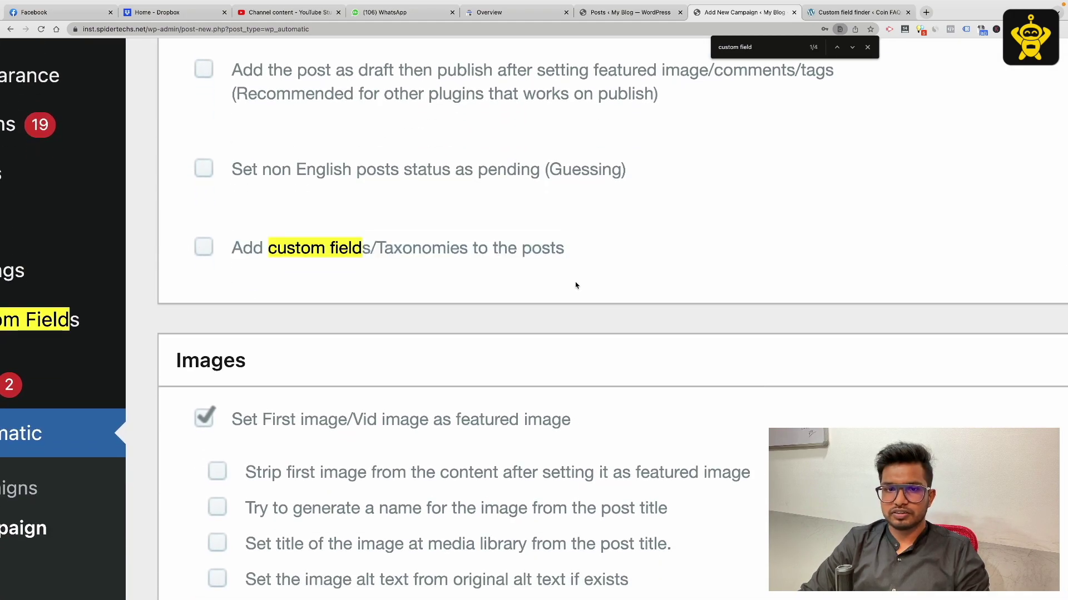
pyautogui.click(215, 256)
pyautogui.scroll(-3, 471, 387)
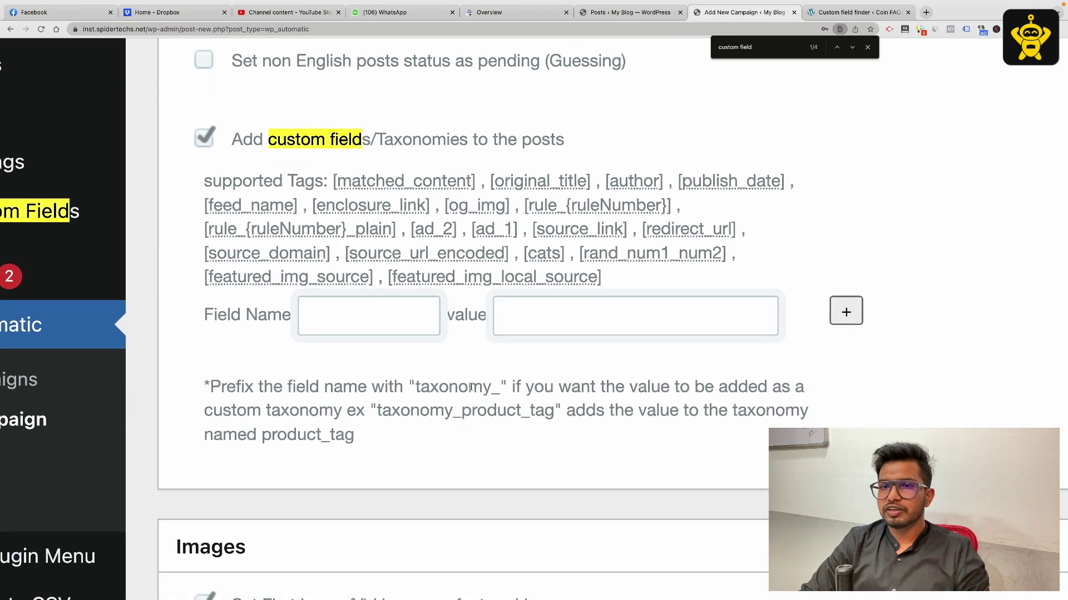
pyautogui.press('super+0')
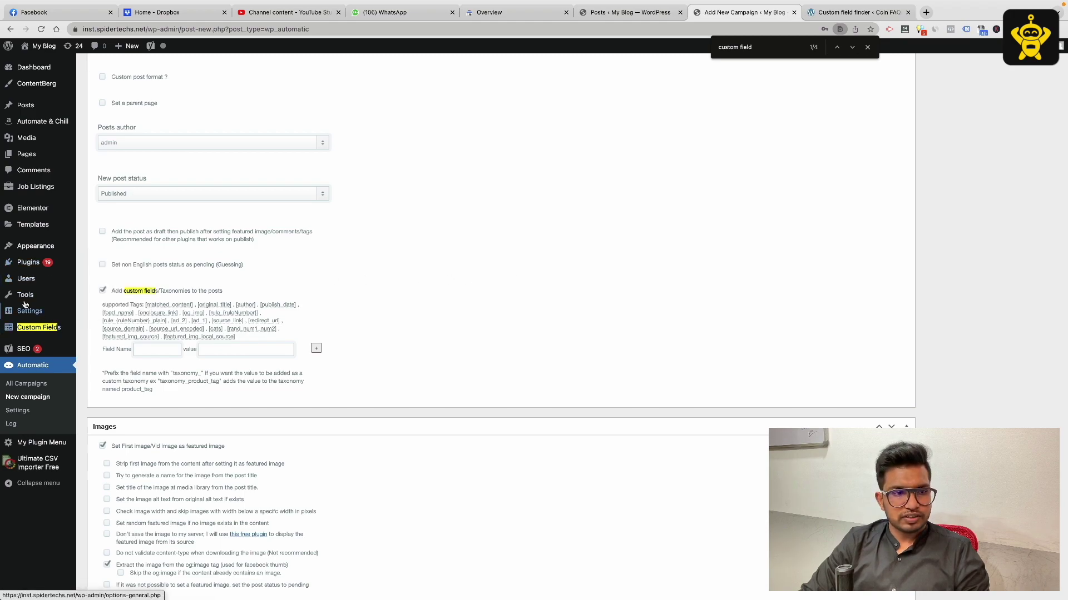
# - On the Plugins page, view the Custom field finder plugin's details, then close the details and the find bar
pyautogui.scroll(-1, 50, 303)
pyautogui.moveTo(48, 258)
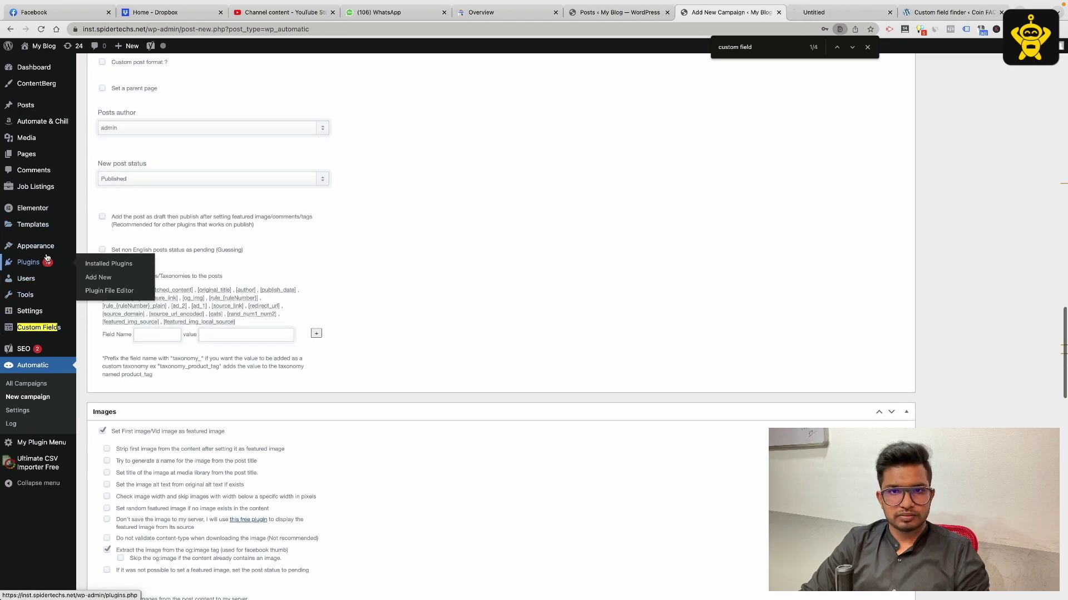
pyautogui.click(834, 13)
pyautogui.write('custom fi')
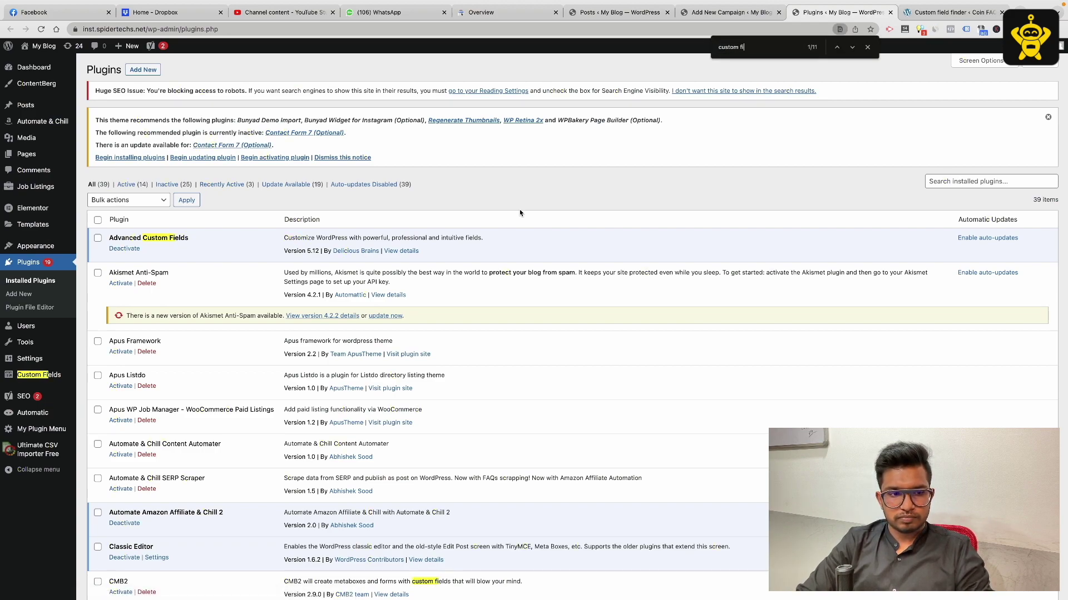
pyautogui.write('eld ')
pyautogui.write('fi')
pyautogui.press('BackSpace')
pyautogui.press('BackSpace')
pyautogui.press('BackSpace')
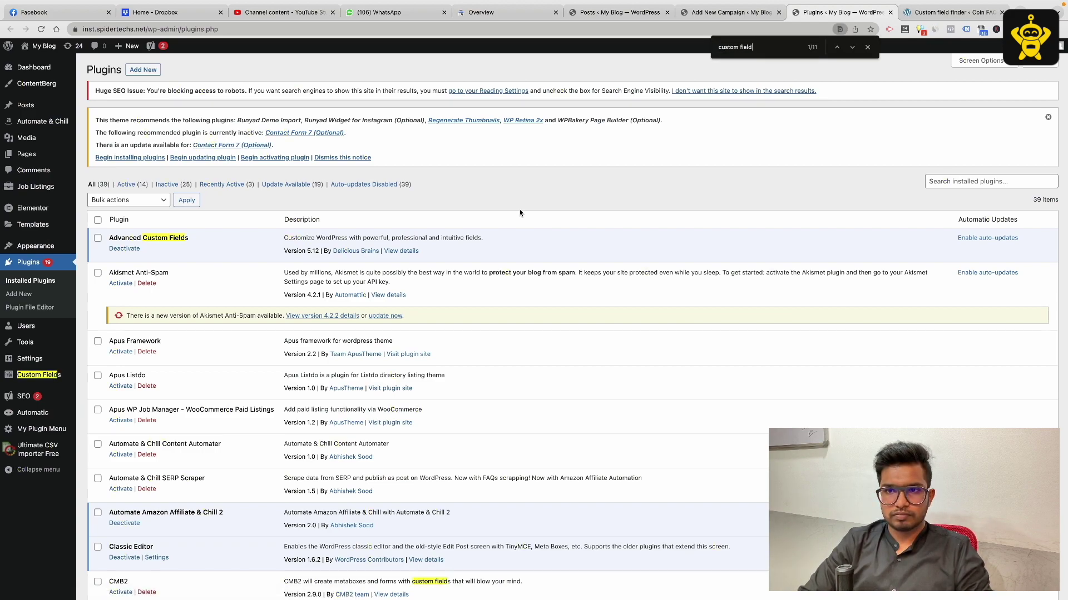
pyautogui.write('s find')
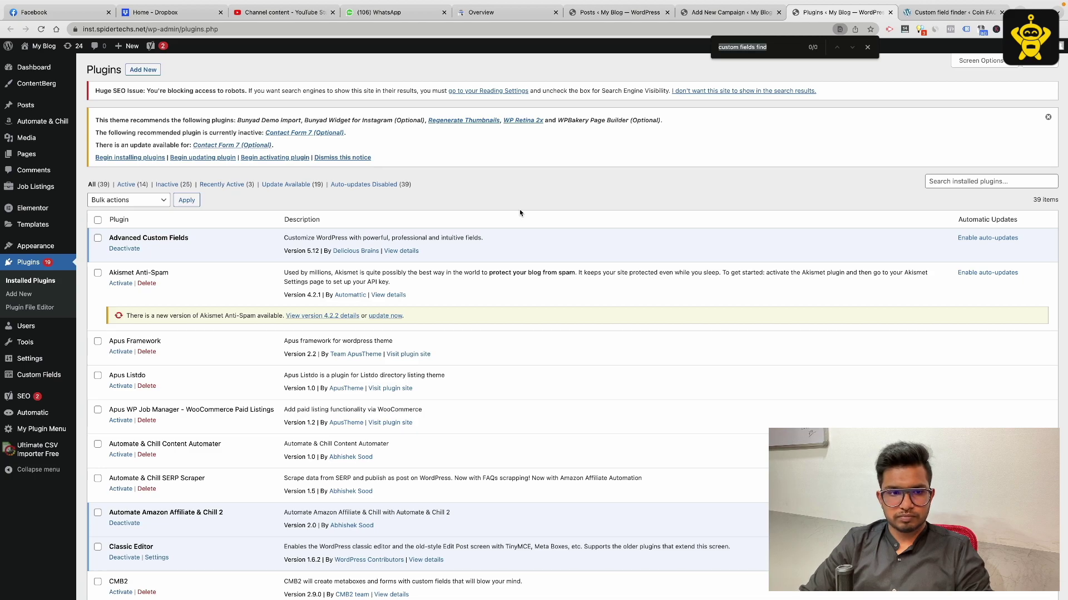
pyautogui.scroll(-9, 519, 209)
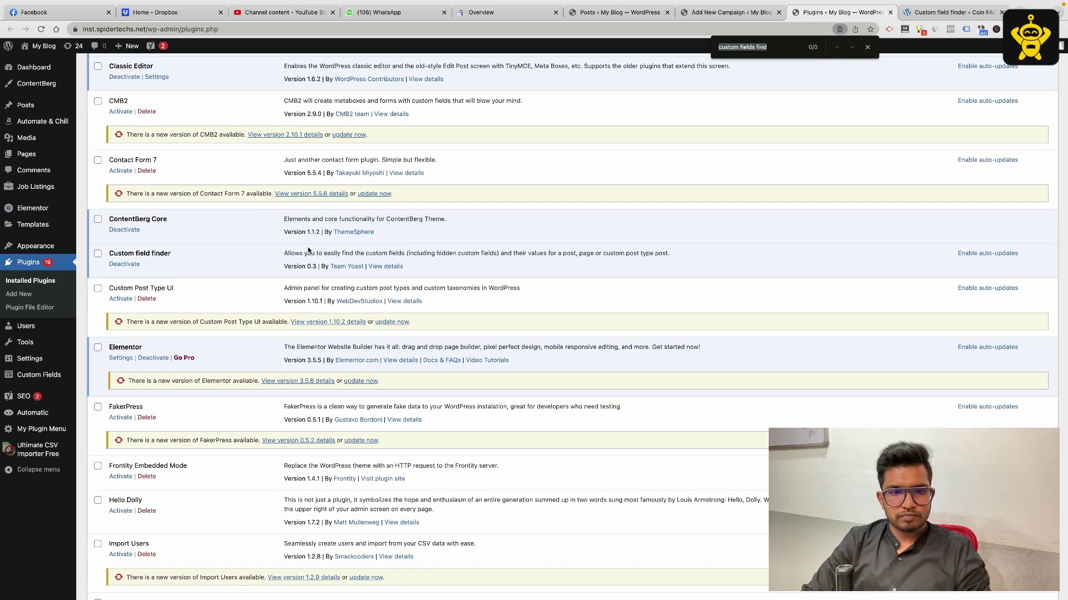
pyautogui.click(404, 270)
pyautogui.click(386, 268)
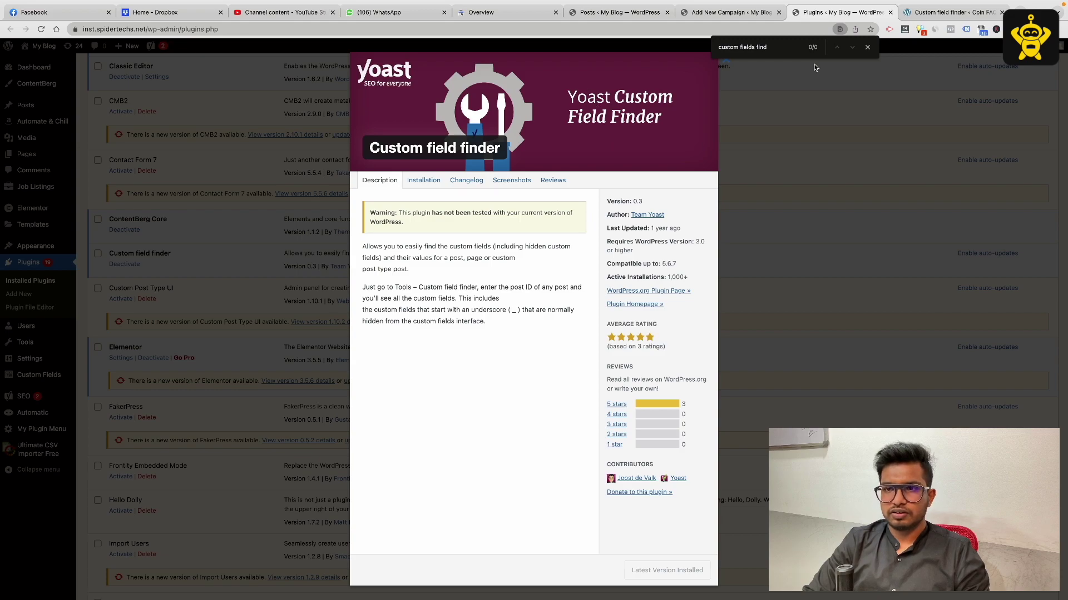
pyautogui.click(867, 50)
pyautogui.click(846, 153)
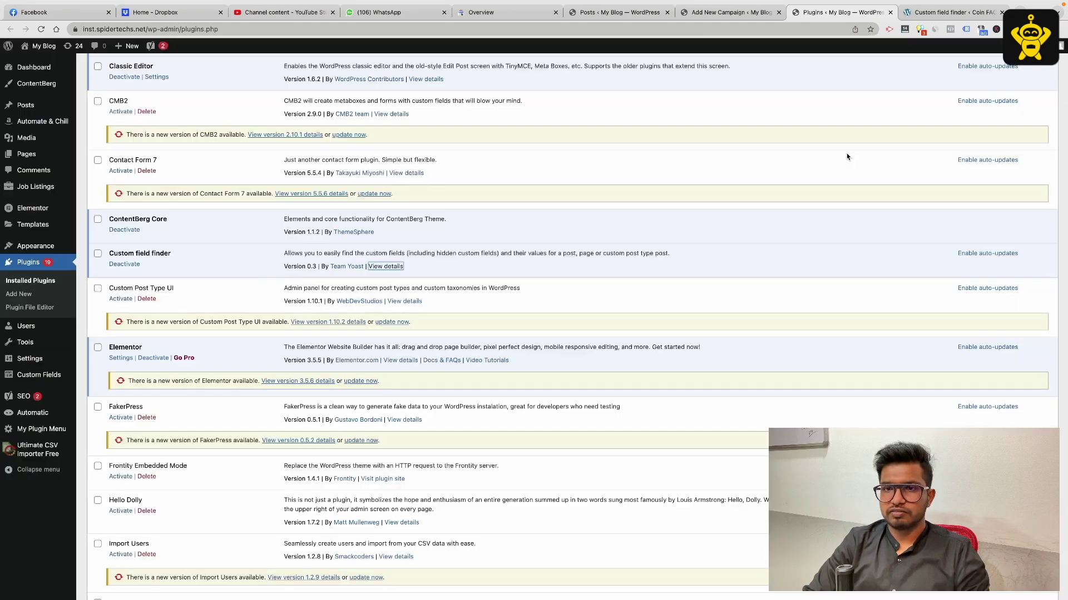
# - Open the Custom field finder tool under Tools
pyautogui.scroll(-2, 27, 334)
pyautogui.moveTo(31, 344)
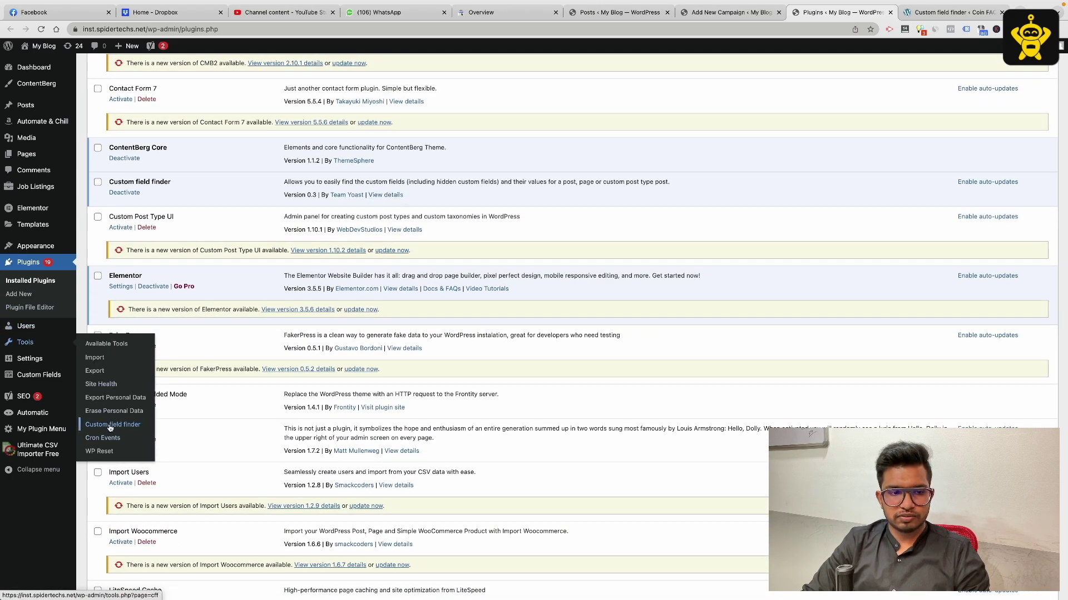
pyautogui.click(108, 425)
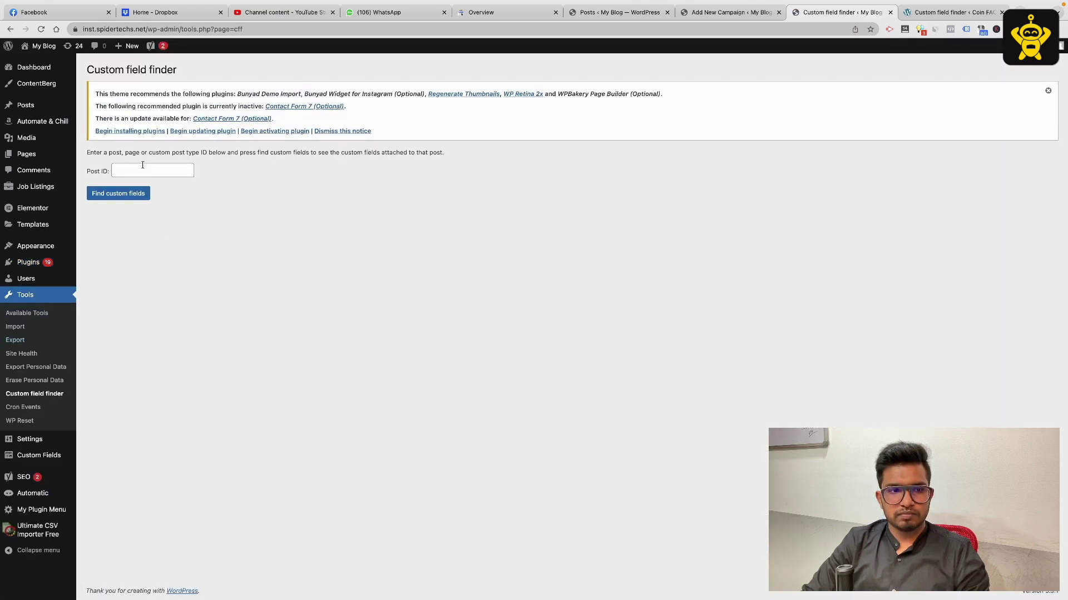
pyautogui.click(142, 170)
pyautogui.click(441, 181)
# - Open Test Post from the posts list, copy its post ID 544, and return to the finder
pyautogui.click(617, 11)
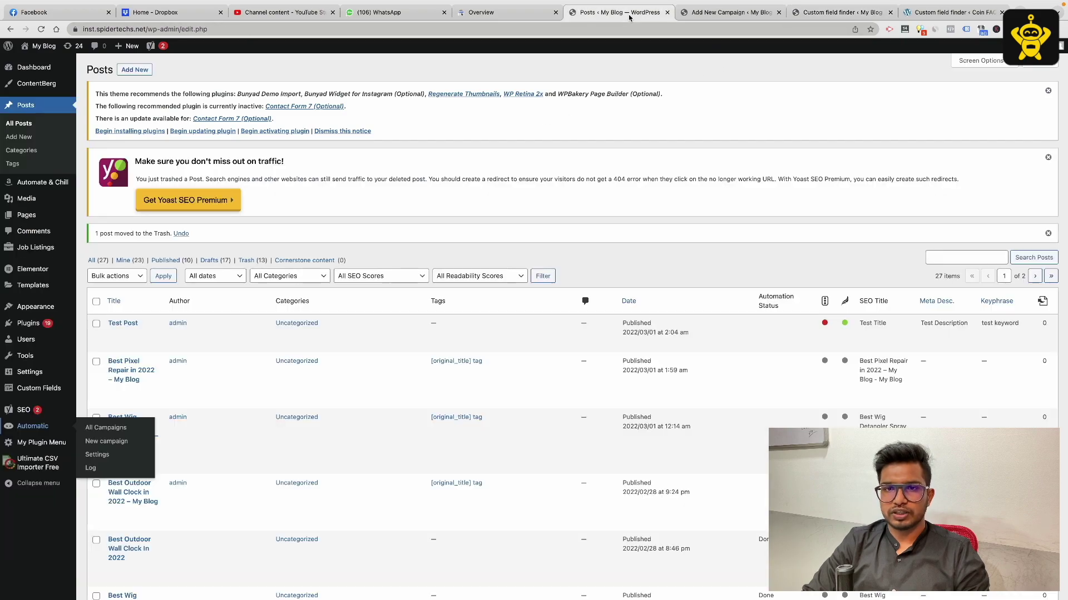
pyautogui.scroll(-1, 245, 272)
pyautogui.click(111, 264)
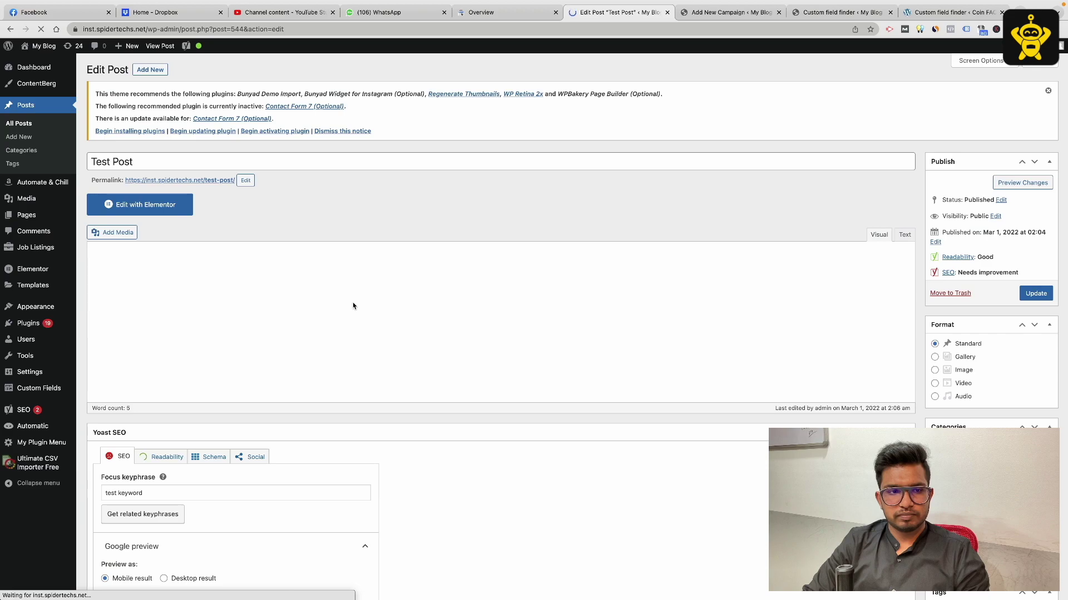
pyautogui.scroll(-4, 252, 313)
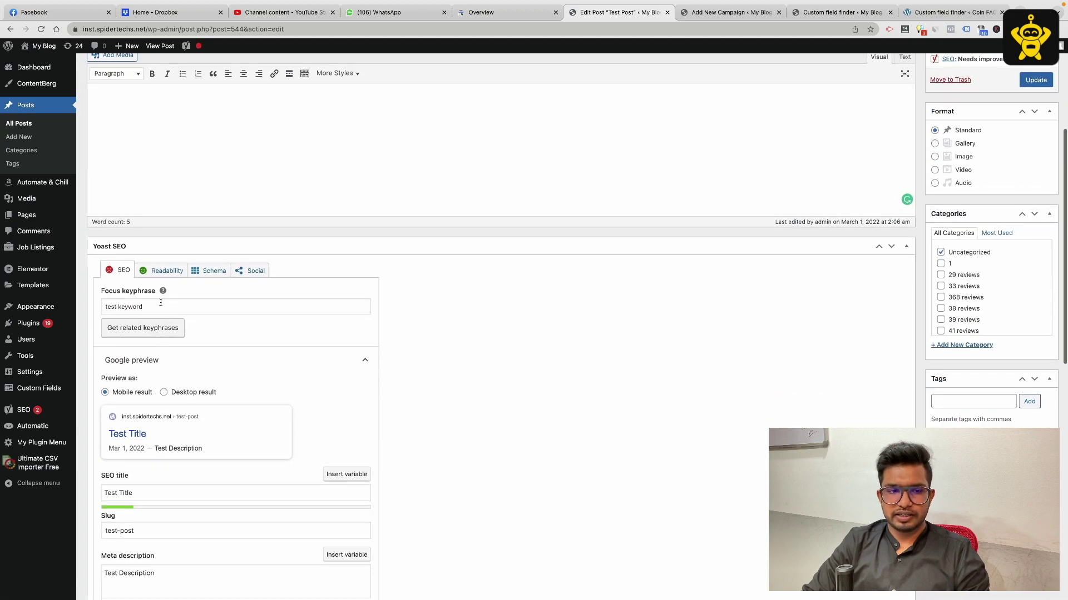
pyautogui.scroll(-4, 194, 448)
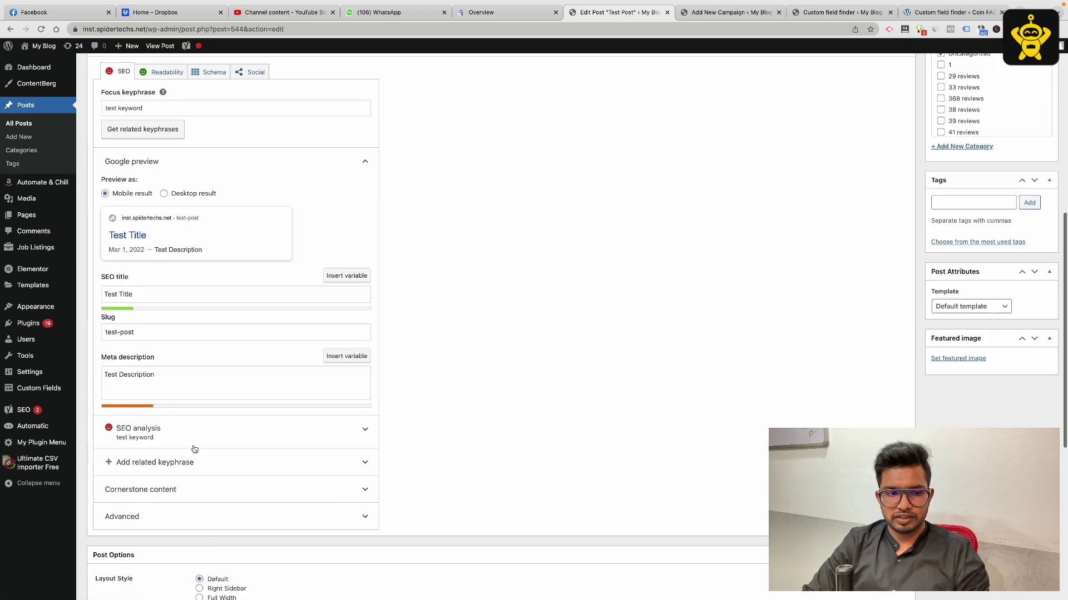
pyautogui.scroll(8, 193, 448)
pyautogui.doubleClick(230, 29)
pyautogui.hotkey('ctrl', 'c')
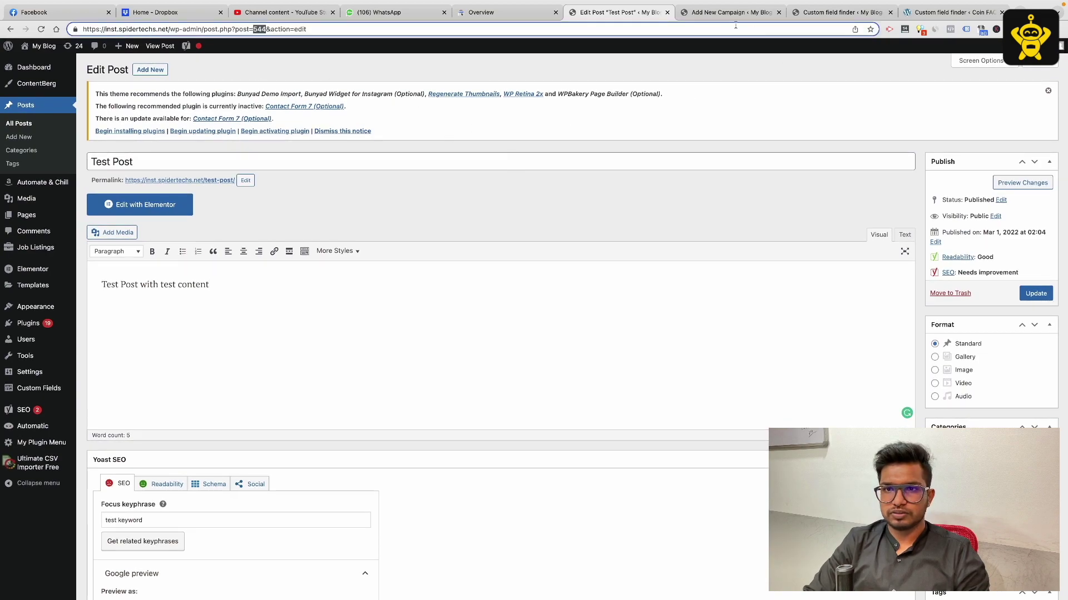
pyautogui.click(712, 15)
pyautogui.click(837, 12)
# - Paste post ID 544 and list its stored custom fields
pyautogui.click(146, 169)
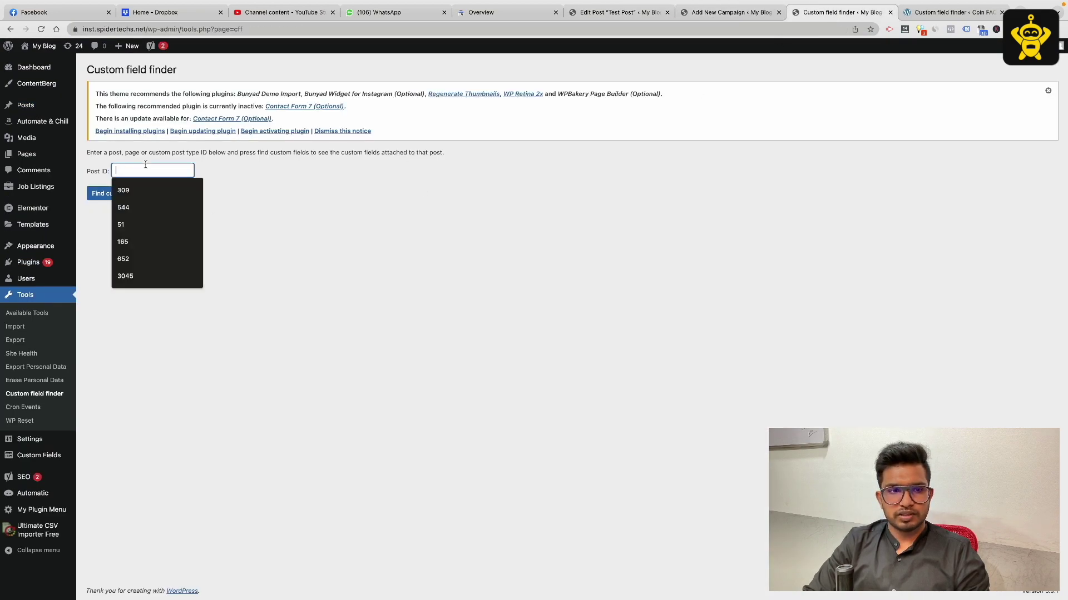
pyautogui.hotkey('ctrl', 'v')
pyautogui.click(111, 198)
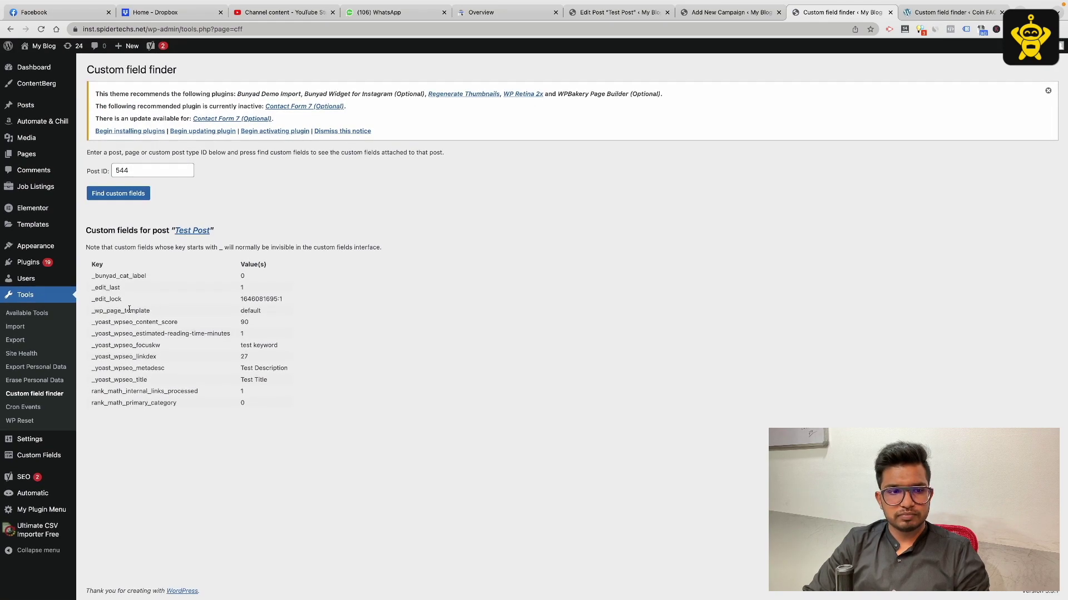
pyautogui.scroll(5, 225, 269)
pyautogui.scroll(-3, 354, 389)
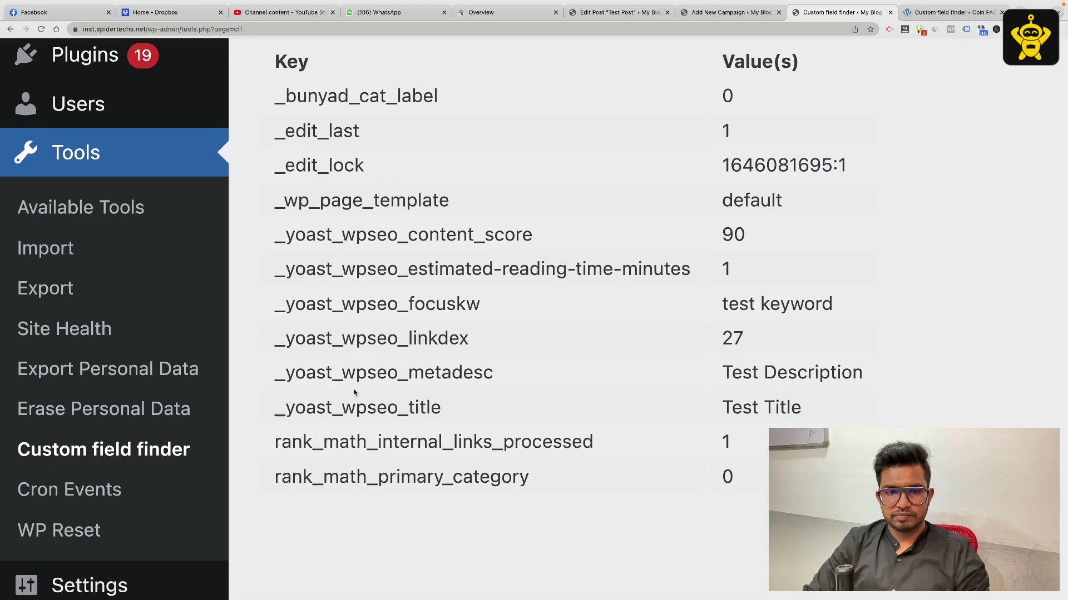
pyautogui.moveTo(280, 200); pyautogui.dragTo(536, 470)
pyautogui.click(536, 472)
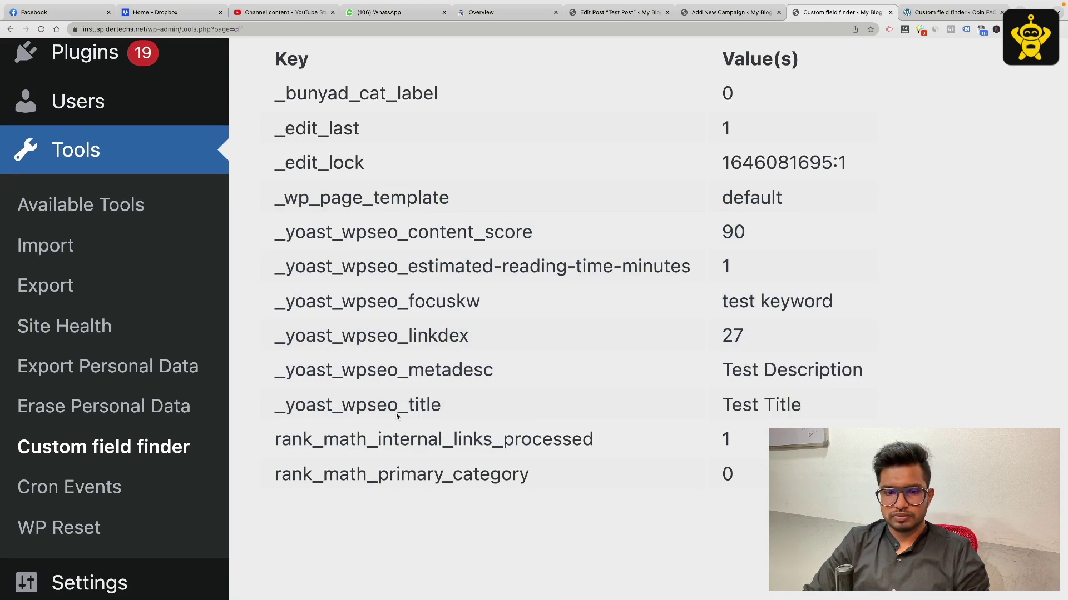
# - Identify the _yoast_wpseo_title, _yoast_wpseo_metadesc and _yoast_wpseo_focuskw keys and copy _yoast_wpseo_title
pyautogui.doubleClick(322, 406)
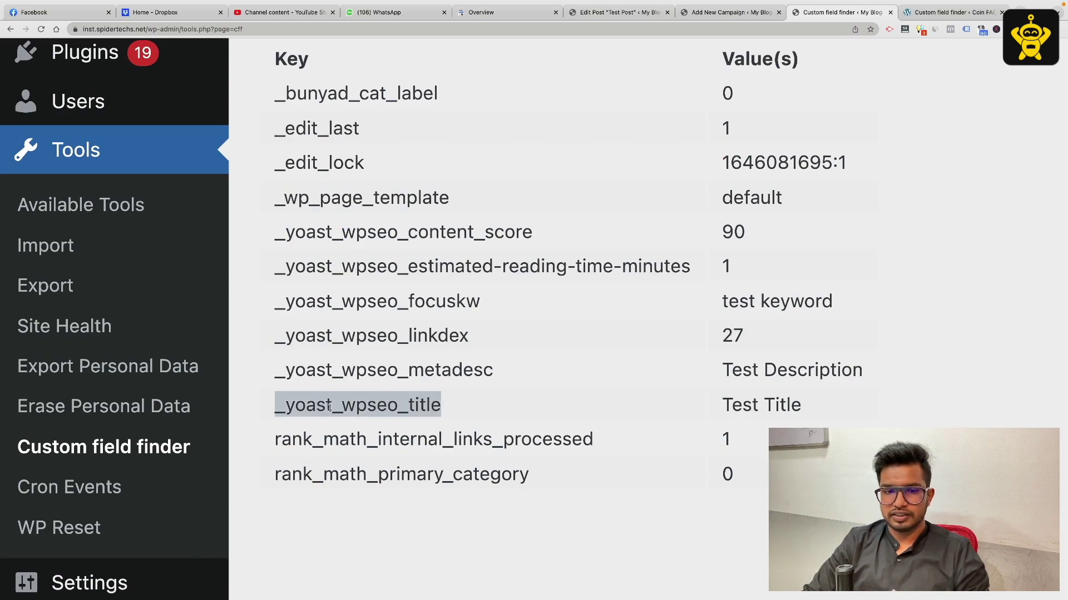
pyautogui.doubleClick(367, 369)
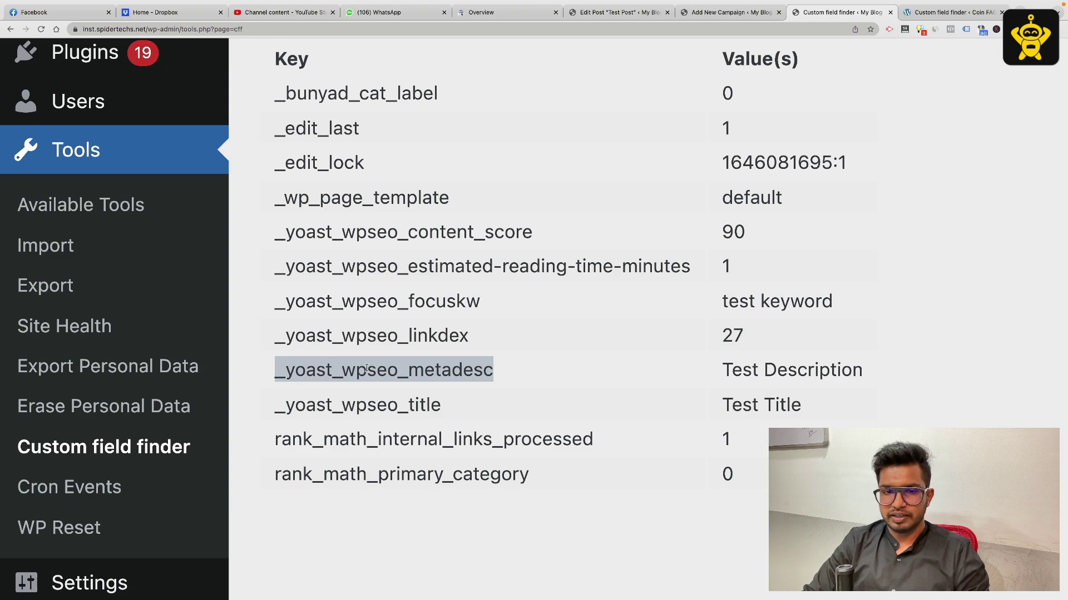
pyautogui.doubleClick(365, 301)
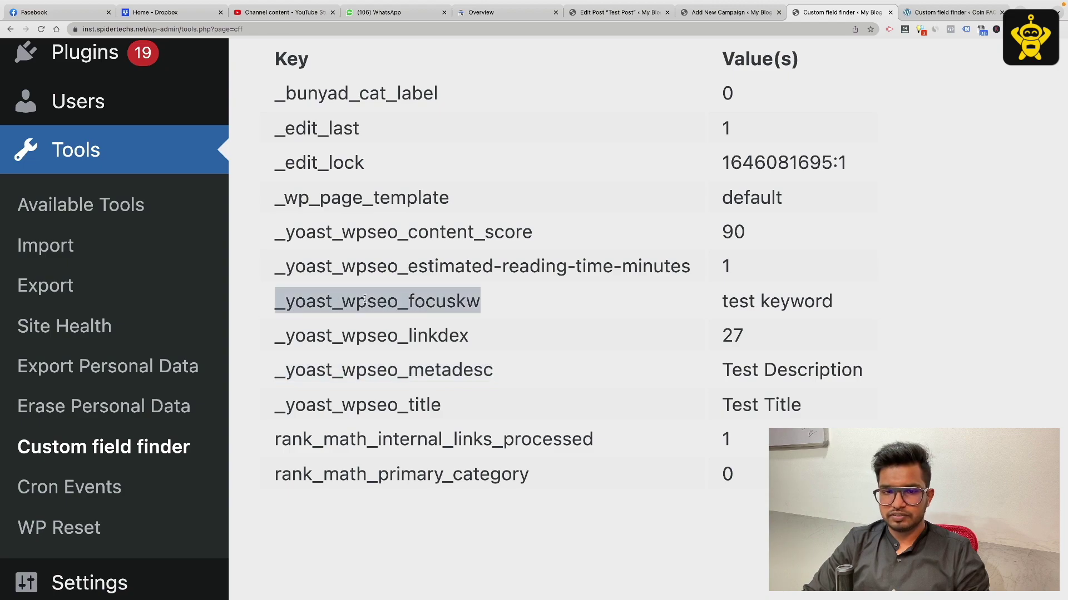
pyautogui.doubleClick(370, 402)
pyautogui.press('super+c')
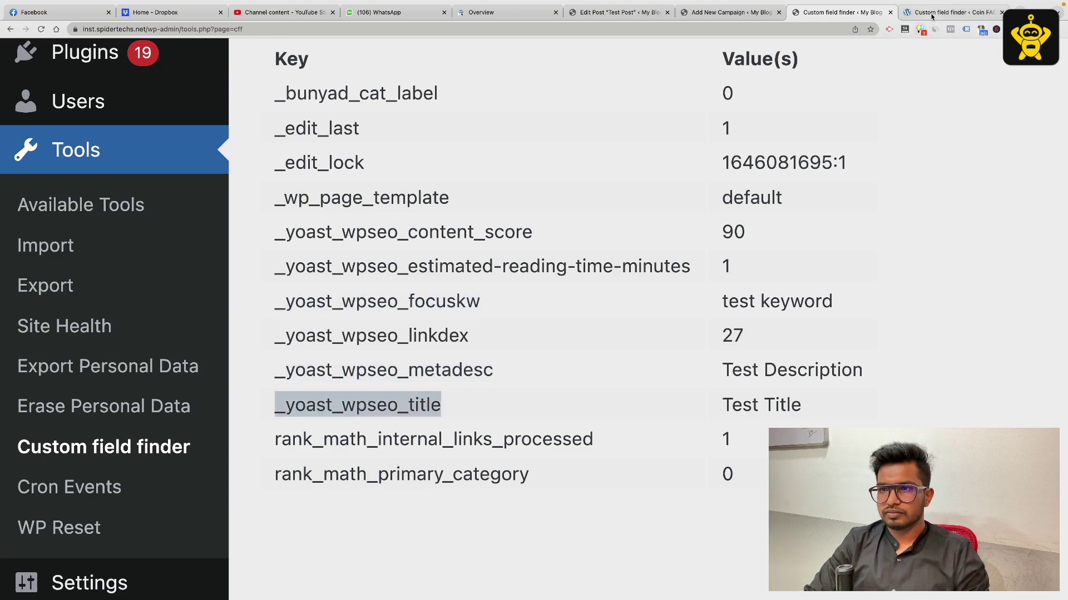
pyautogui.press('super+0')
# - Paste _yoast_wpseo_title as the first custom field name in the campaign
pyautogui.click(734, 12)
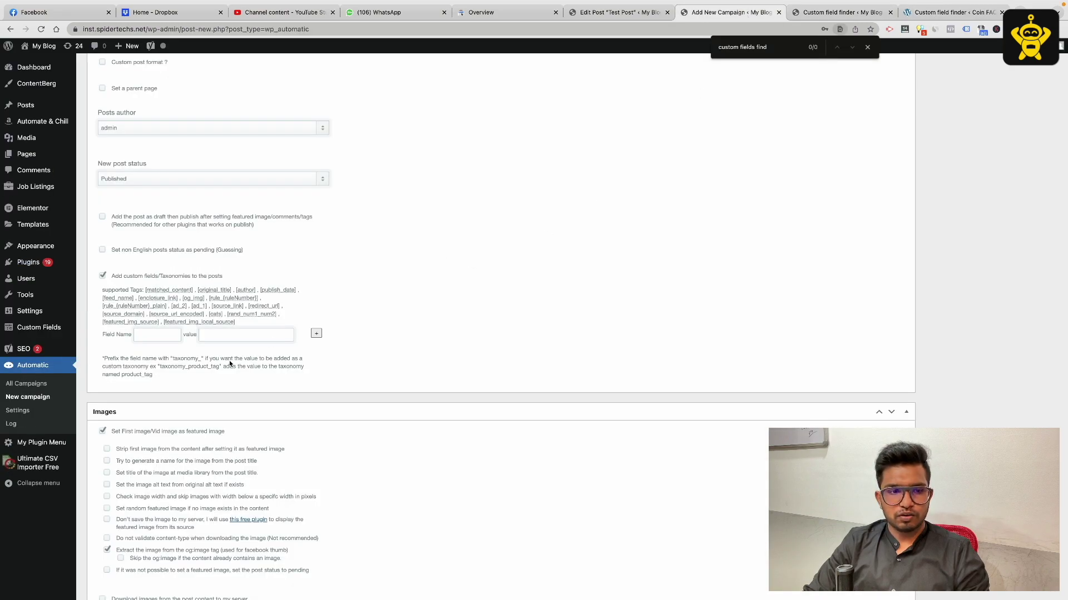
pyautogui.click(156, 334)
pyautogui.press('super+v')
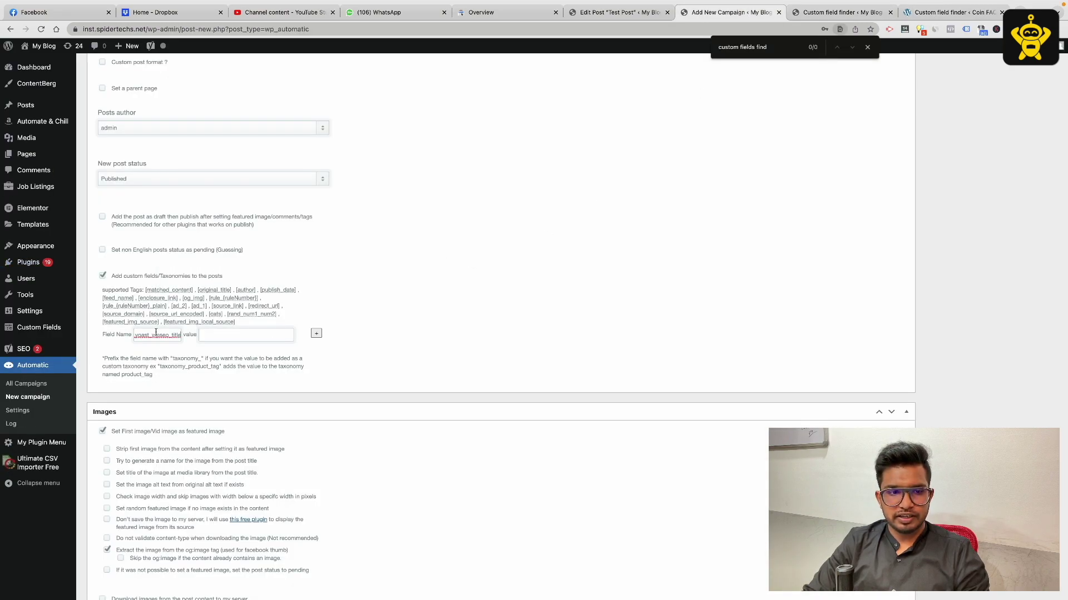
pyautogui.scroll(5, 150, 354)
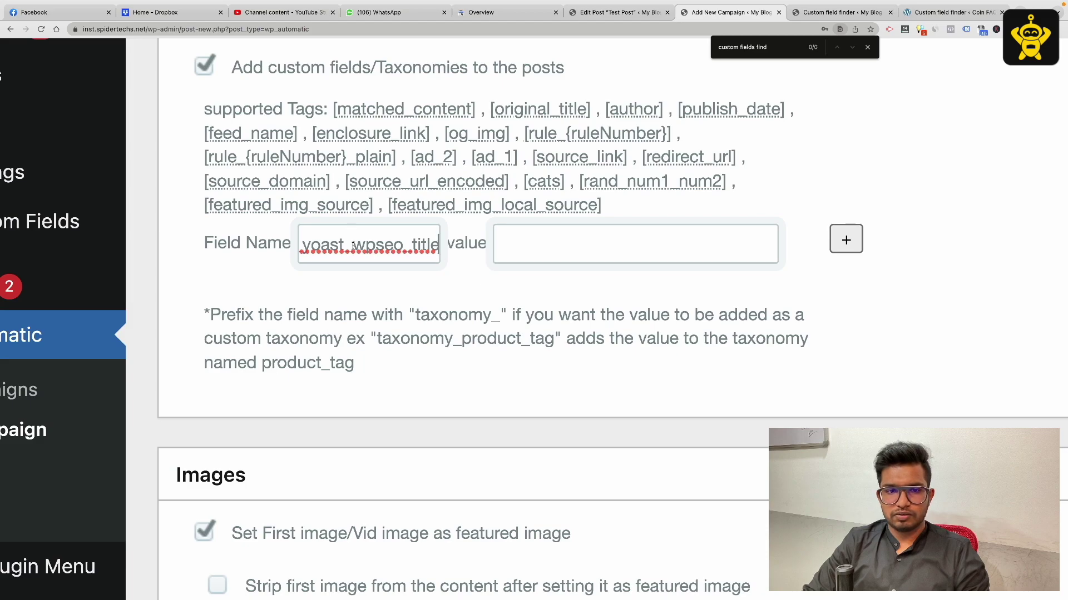
pyautogui.scroll(1, 381, 251)
# - Set its value to '[original_title] Features, Specs' and add a second custom field row
pyautogui.click(642, 304)
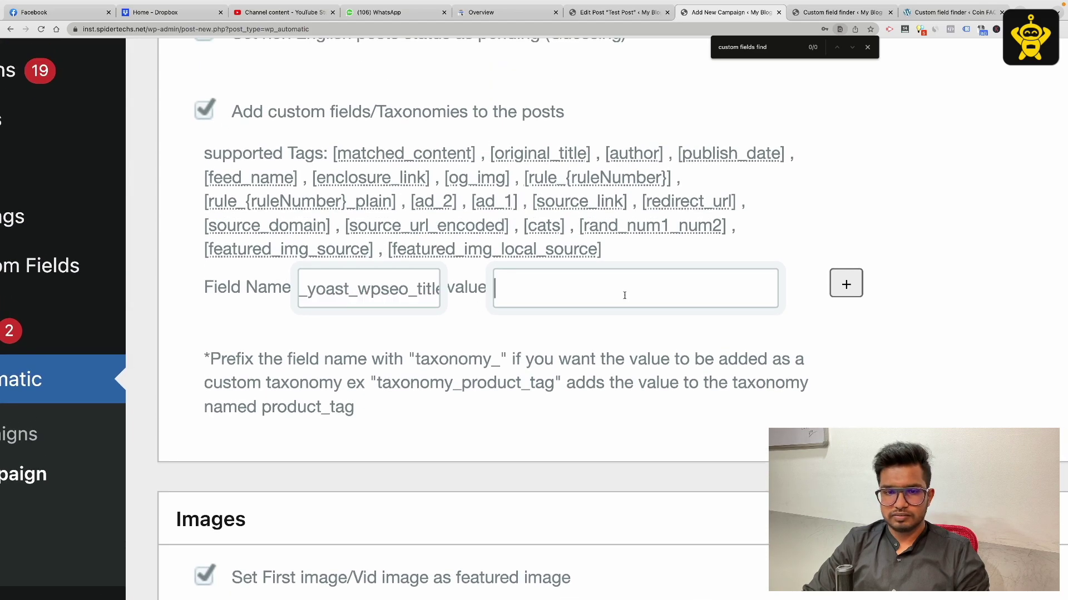
pyautogui.scroll(-5, 496, 377)
pyautogui.scroll(5, 495, 376)
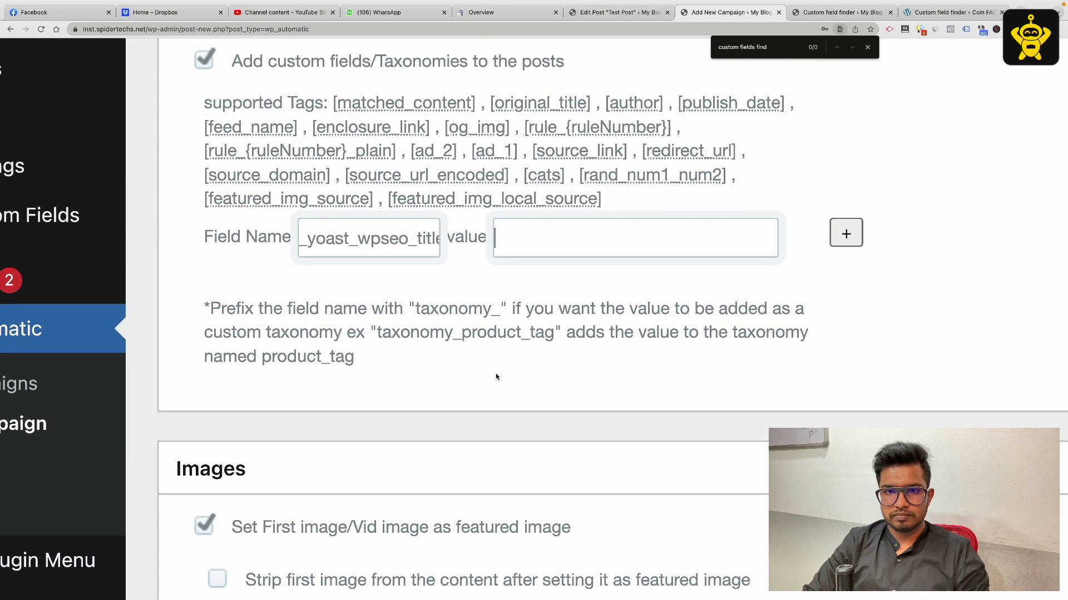
pyautogui.moveTo(490, 173); pyautogui.dragTo(590, 178)
pyautogui.hotkey('ctrl', 'c')
pyautogui.click(583, 290)
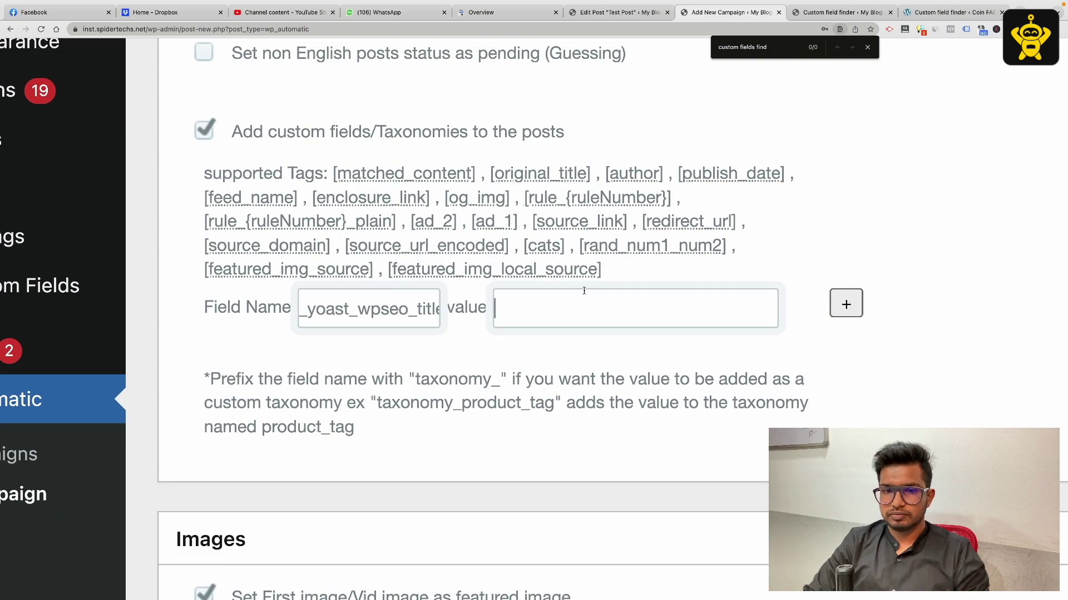
pyautogui.hotkey('ctrl', 'v')
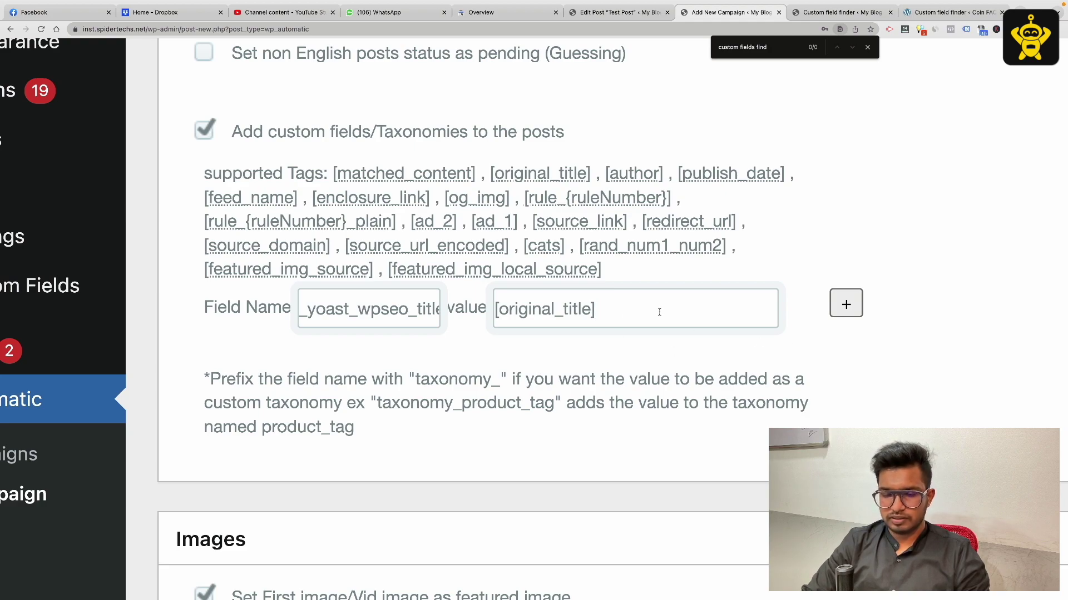
pyautogui.write('Feature')
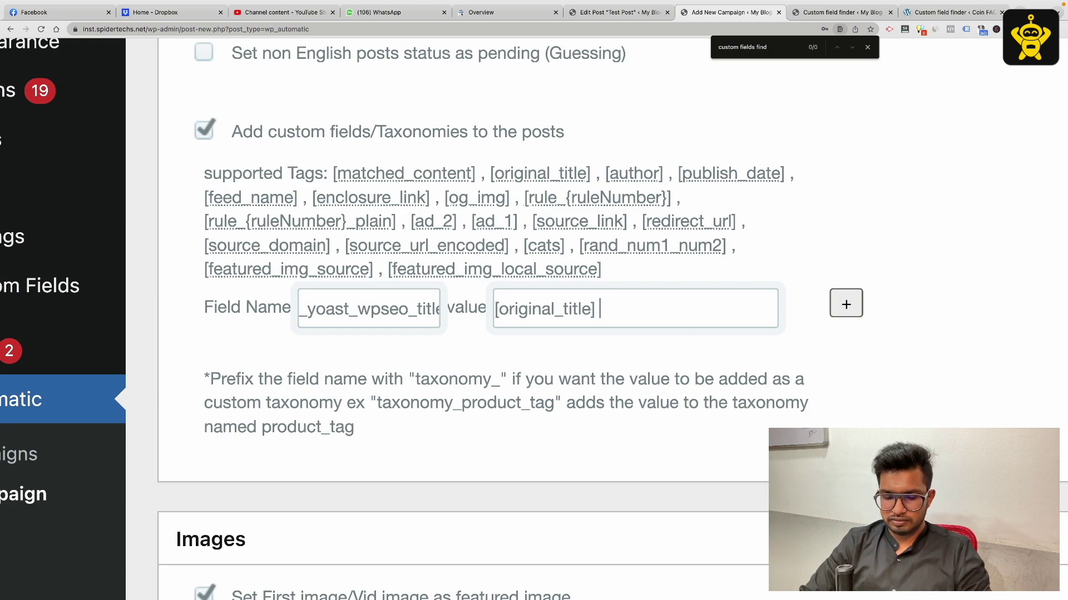
pyautogui.write('s, Specs')
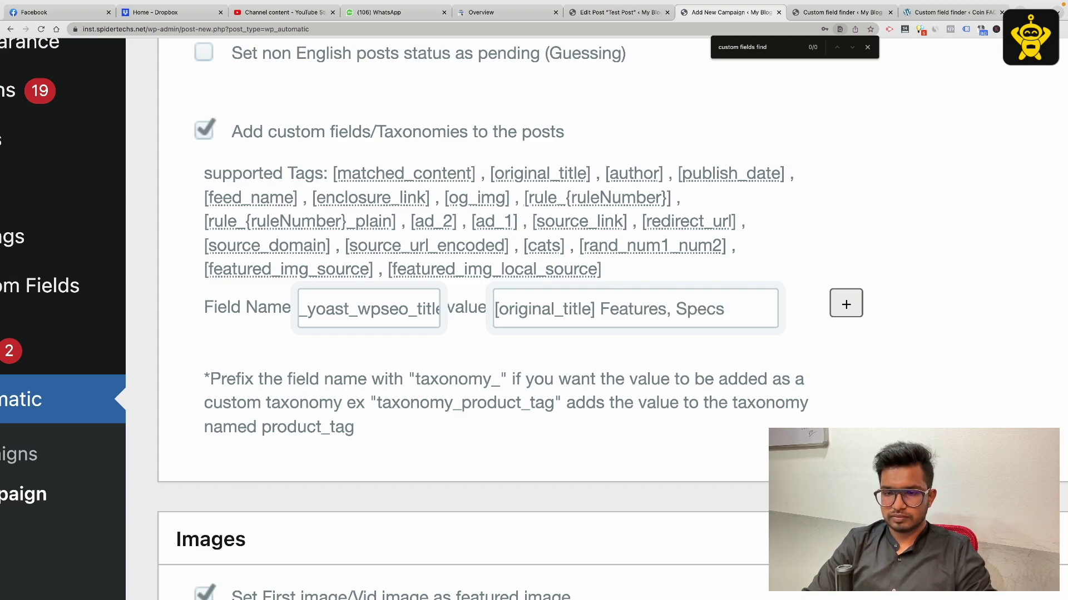
pyautogui.click(856, 307)
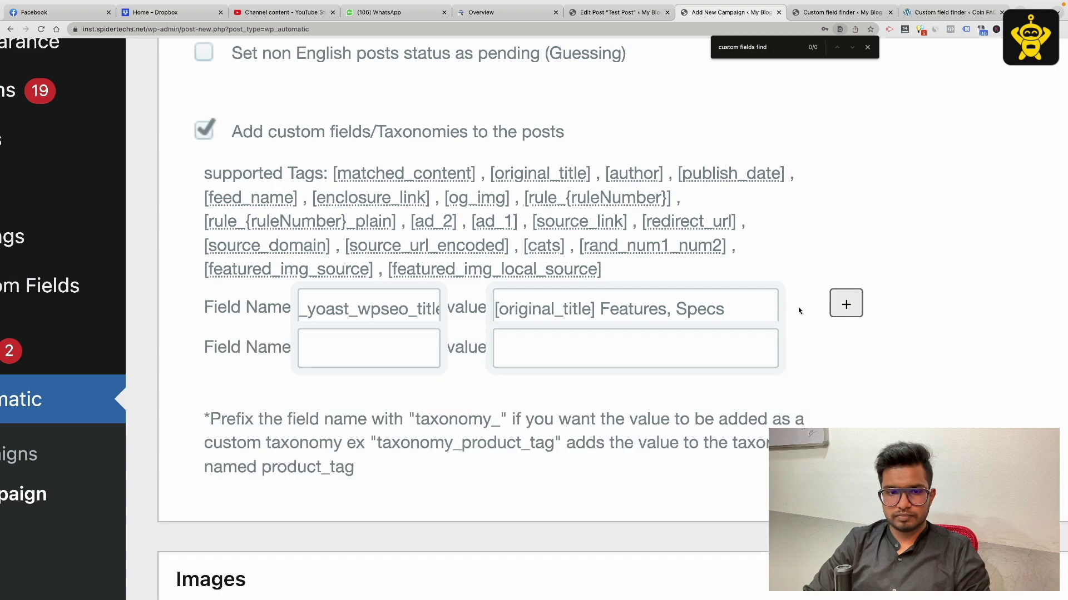
pyautogui.click(847, 16)
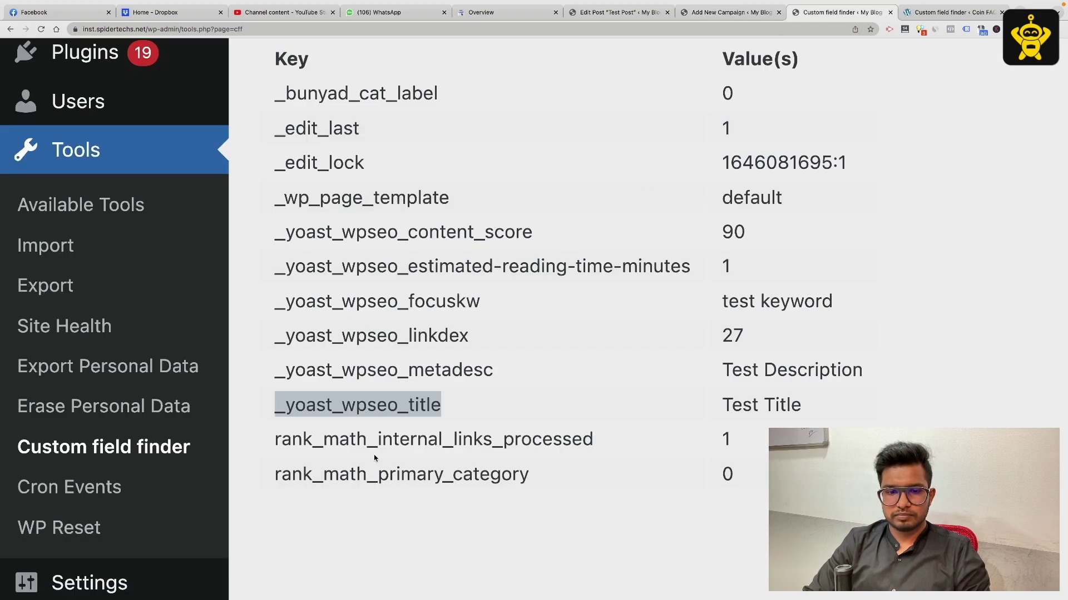
# - Copy _yoast_wpseo_metadesc from the finder into the second field name
pyautogui.doubleClick(376, 367)
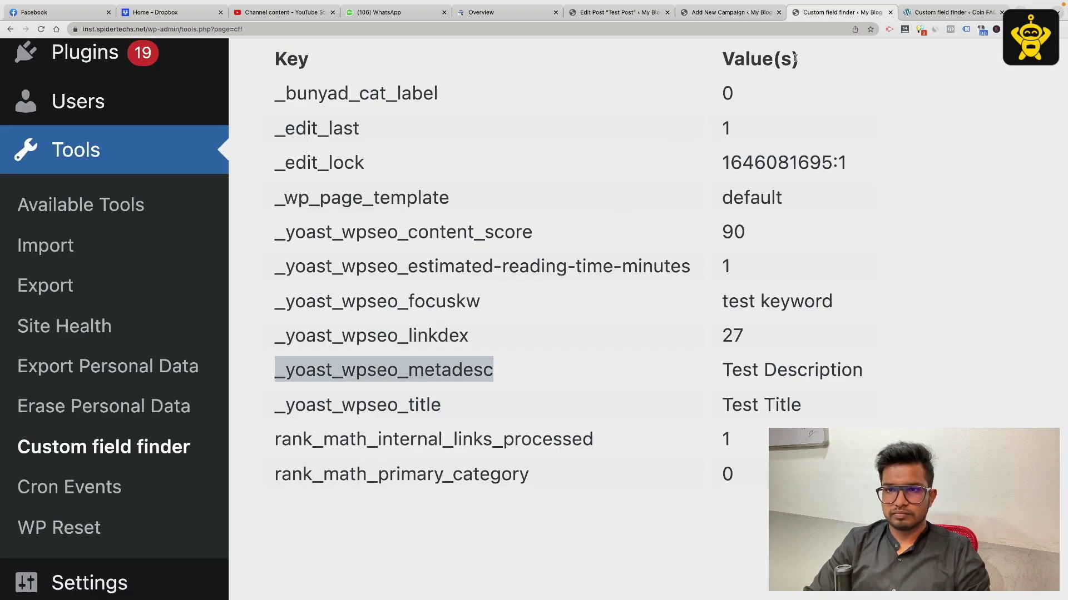
pyautogui.click(728, 12)
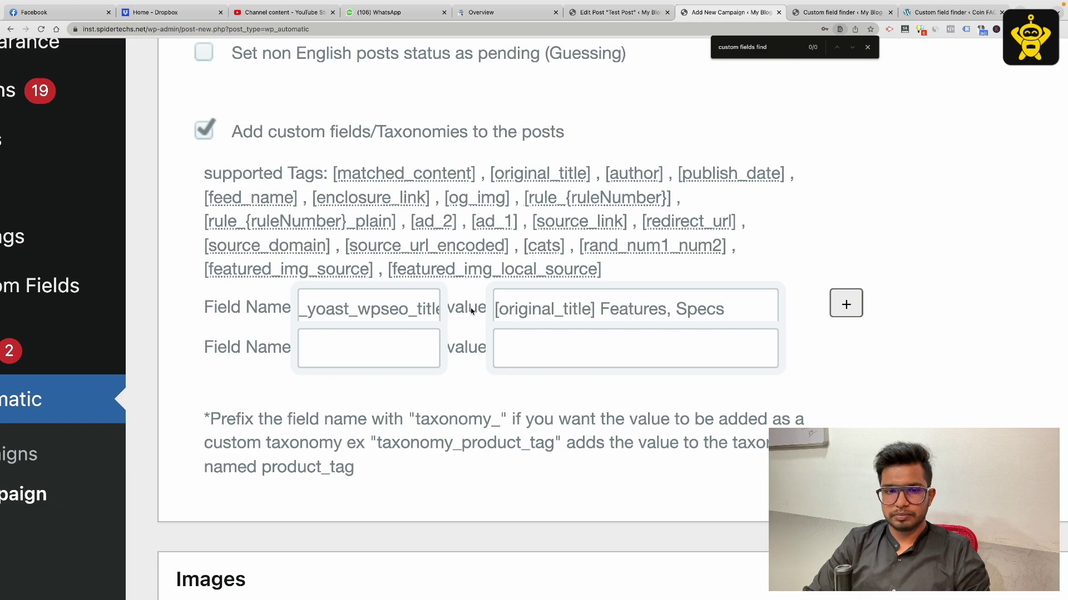
pyautogui.click(376, 344)
pyautogui.hotkey('ctrl', 'v')
# - Set its value to 'Checkout features specs of latest smartphone [original_title] at Spider Techs' and add a third row
pyautogui.tripleClick(546, 310)
pyautogui.hotkey('ctrl', 'c')
pyautogui.click(558, 348)
pyautogui.hotkey('ctrl', 'v')
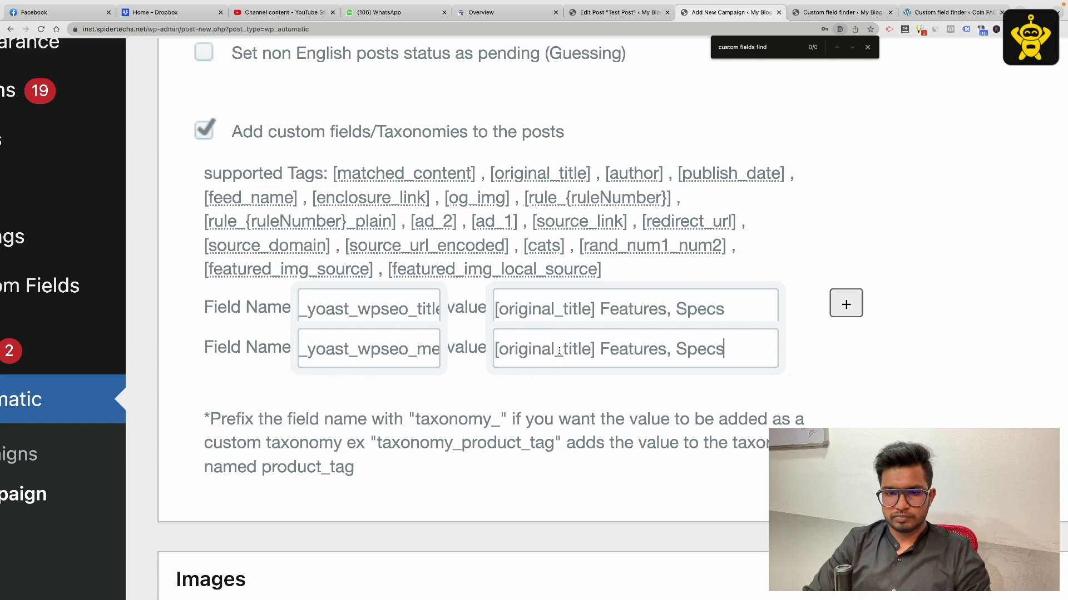
pyautogui.press('super+Left')
pyautogui.write('Ch')
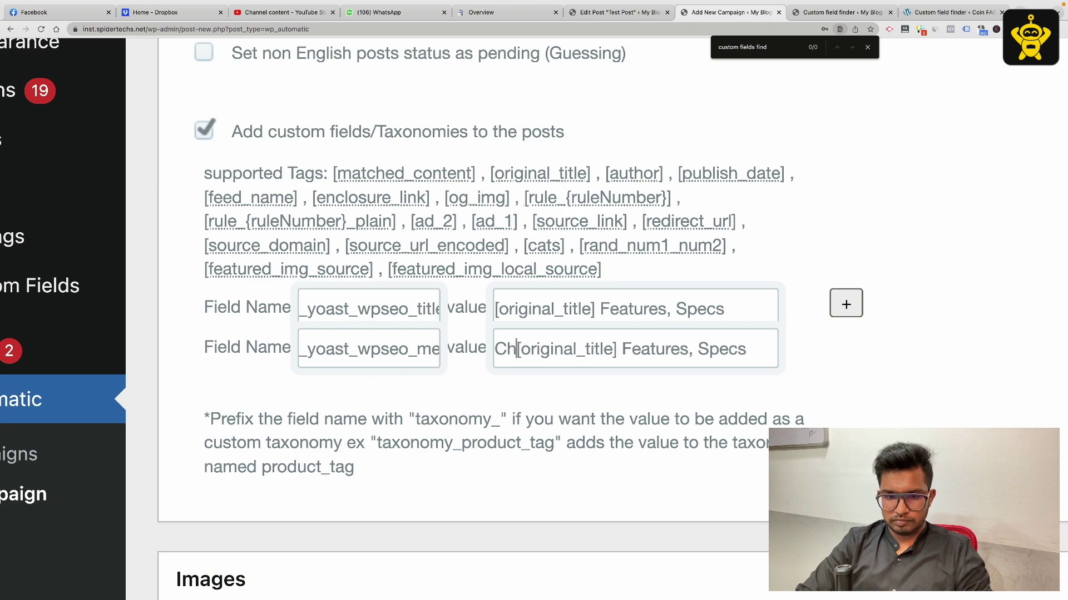
pyautogui.write('eckout fea')
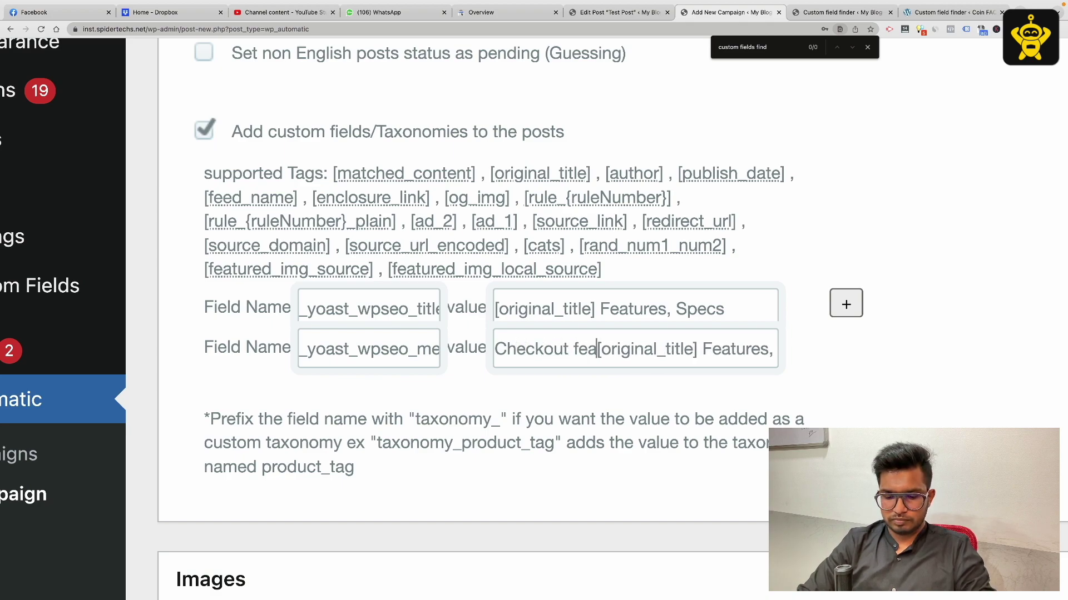
pyautogui.write('tures specs')
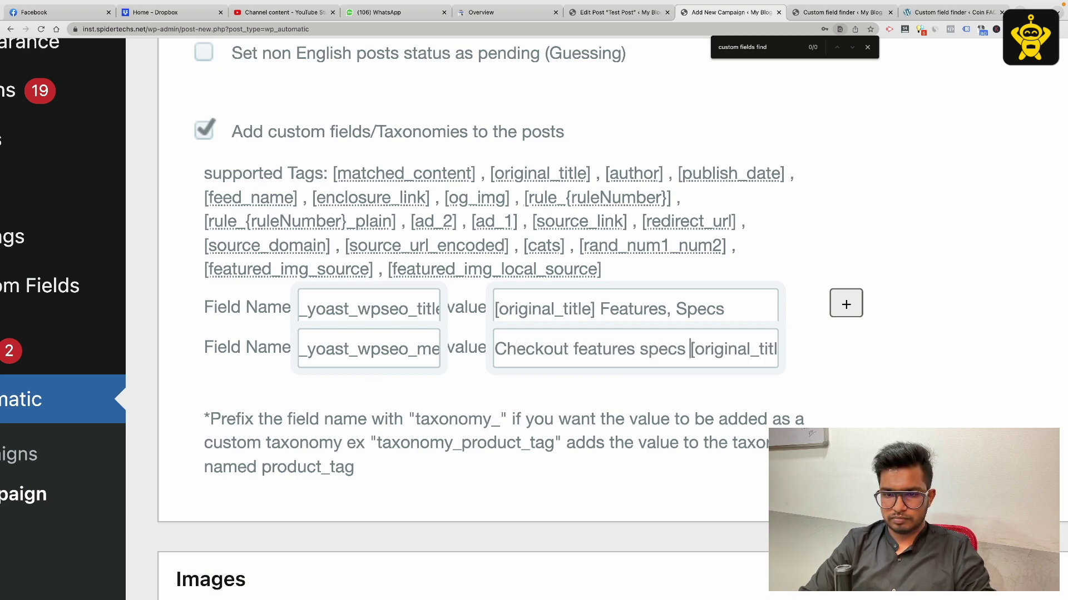
pyautogui.write(' of latest smart')
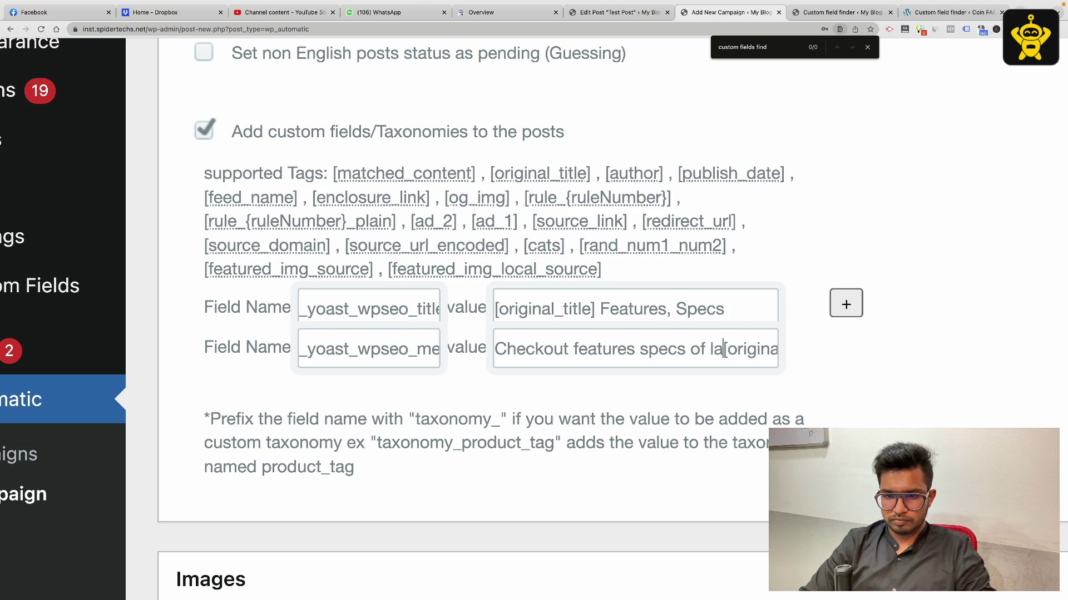
pyautogui.write('phone')
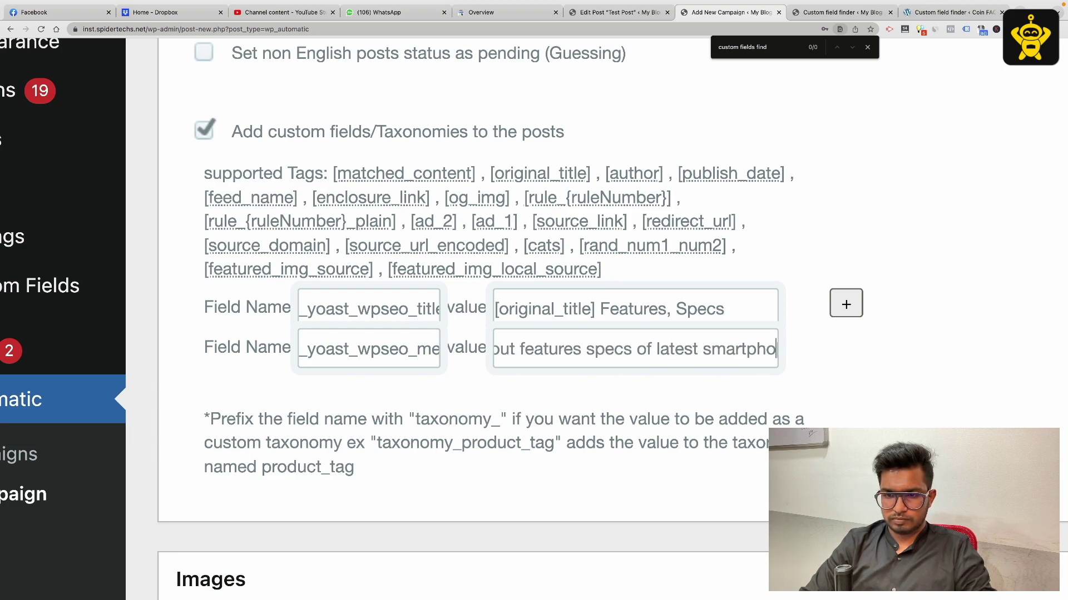
pyautogui.press('End')
pyautogui.press('Left')
pyautogui.press('Left')
pyautogui.press('Left')
pyautogui.press('Left')
pyautogui.press('Left')
pyautogui.press('Left')
pyautogui.press('Left')
pyautogui.press('Left')
pyautogui.press('Left')
pyautogui.press('Left')
pyautogui.press('Left')
pyautogui.press('Left')
pyautogui.press('Left')
pyautogui.press('Left')
pyautogui.press('Left')
pyautogui.press('Left')
pyautogui.press('Left')
pyautogui.press('Left')
pyautogui.press('Left')
pyautogui.press('Left')
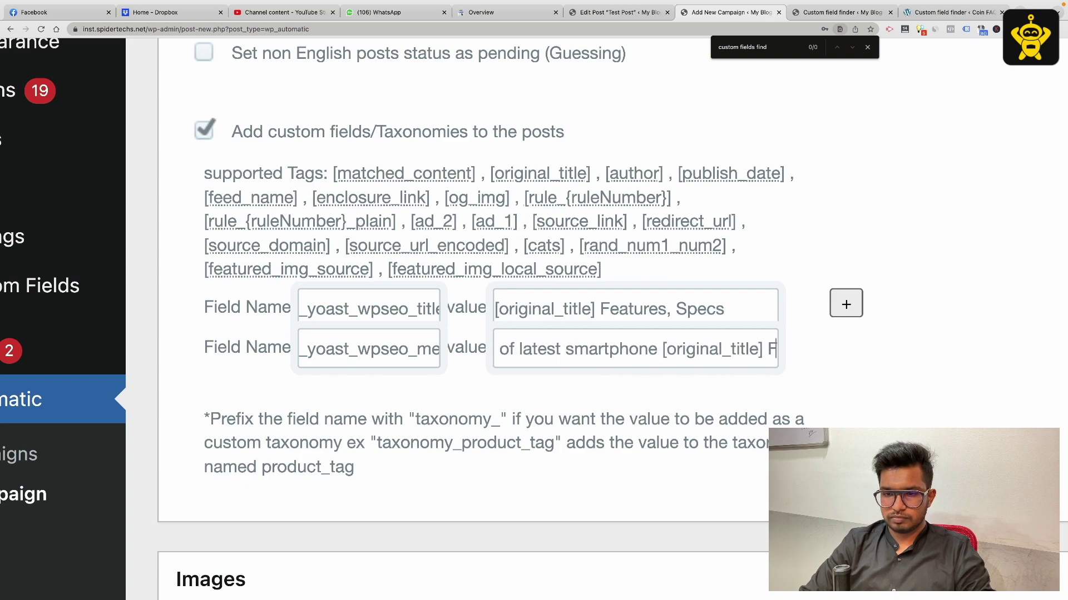
pyautogui.write('at Spider')
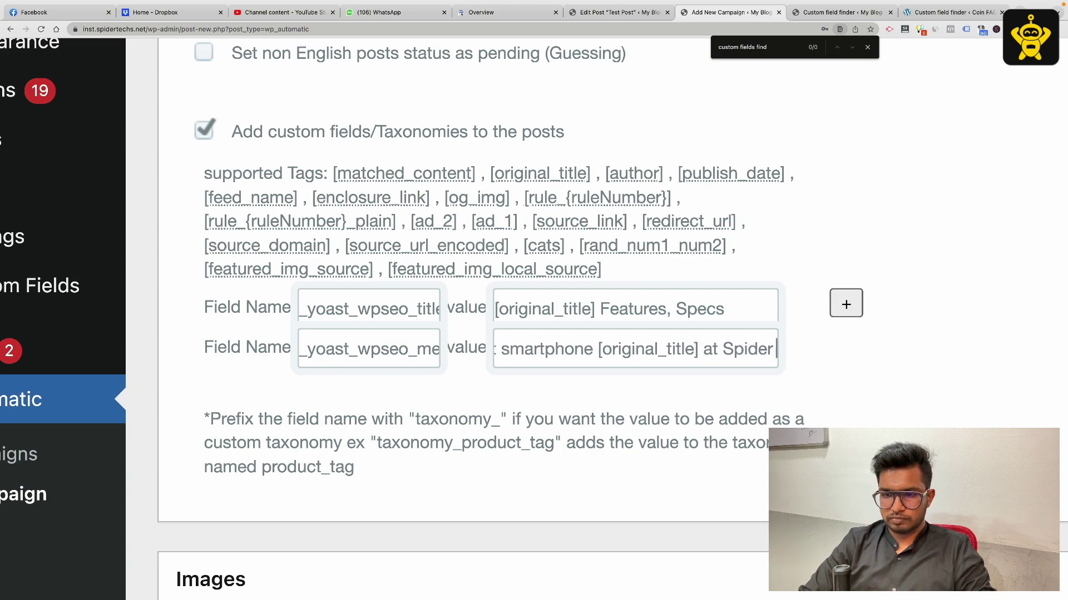
pyautogui.write(' Techs')
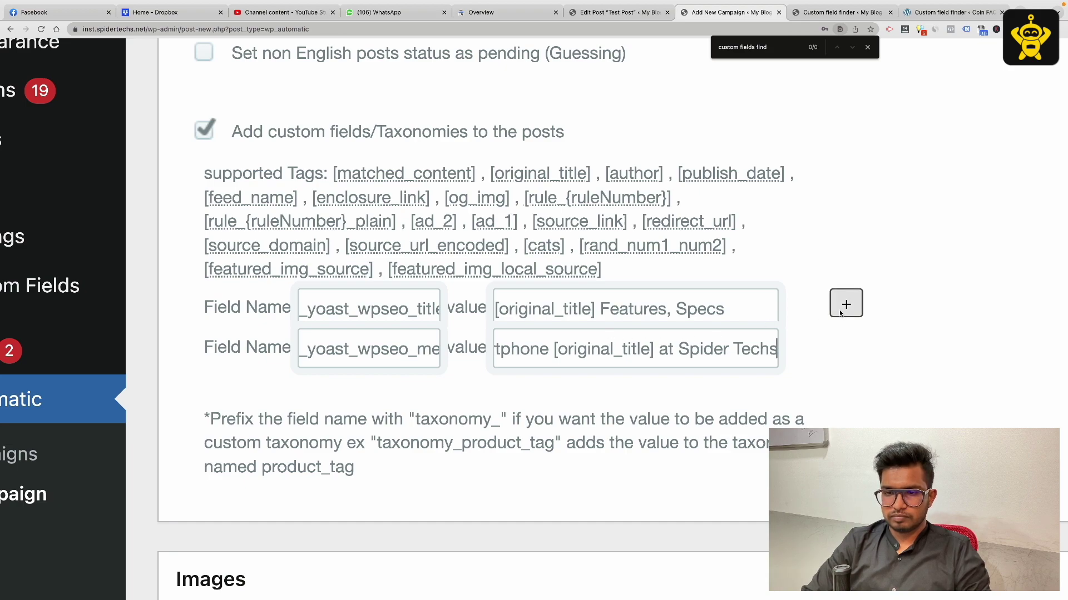
pyautogui.click(841, 313)
# - Fill the third custom field row with name _yoast_wpseo_focuskw and value [original_title]
pyautogui.click(829, 14)
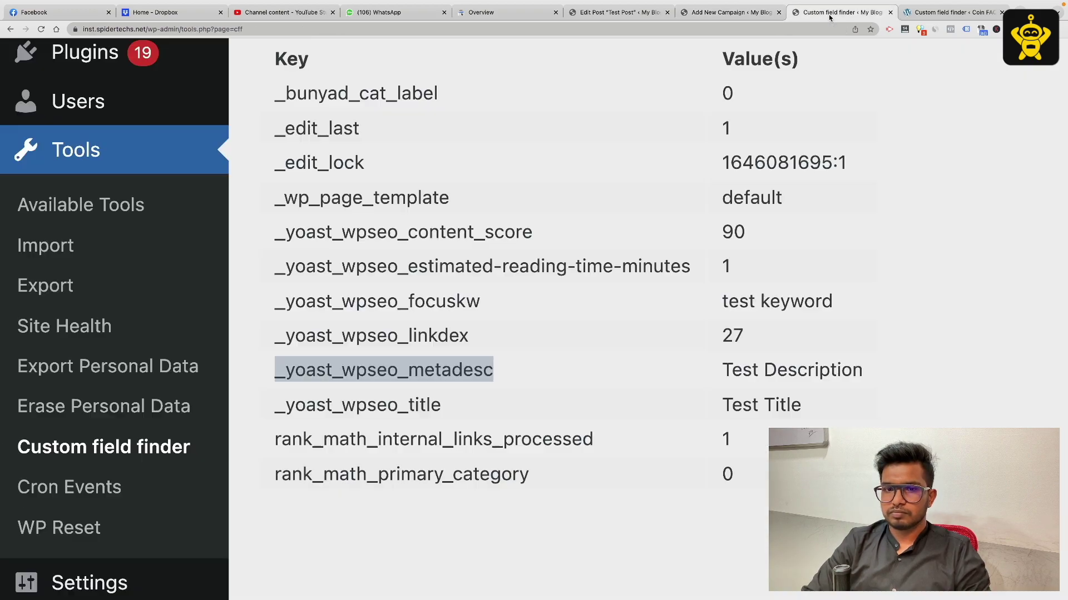
pyautogui.doubleClick(473, 303)
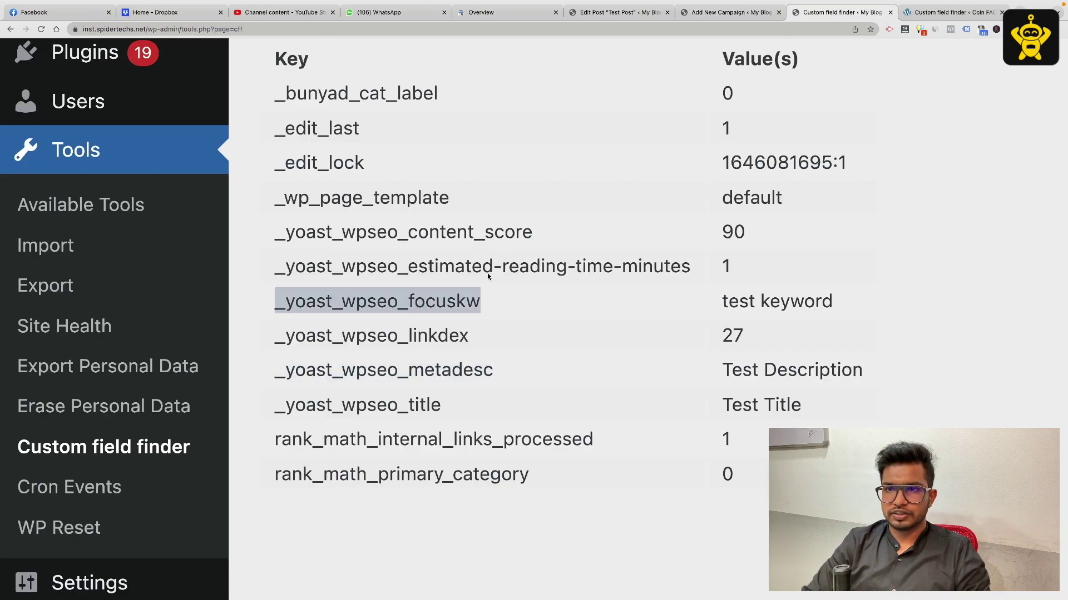
pyautogui.click(686, 17)
pyautogui.click(410, 390)
pyautogui.hotkey('ctrl', 'v')
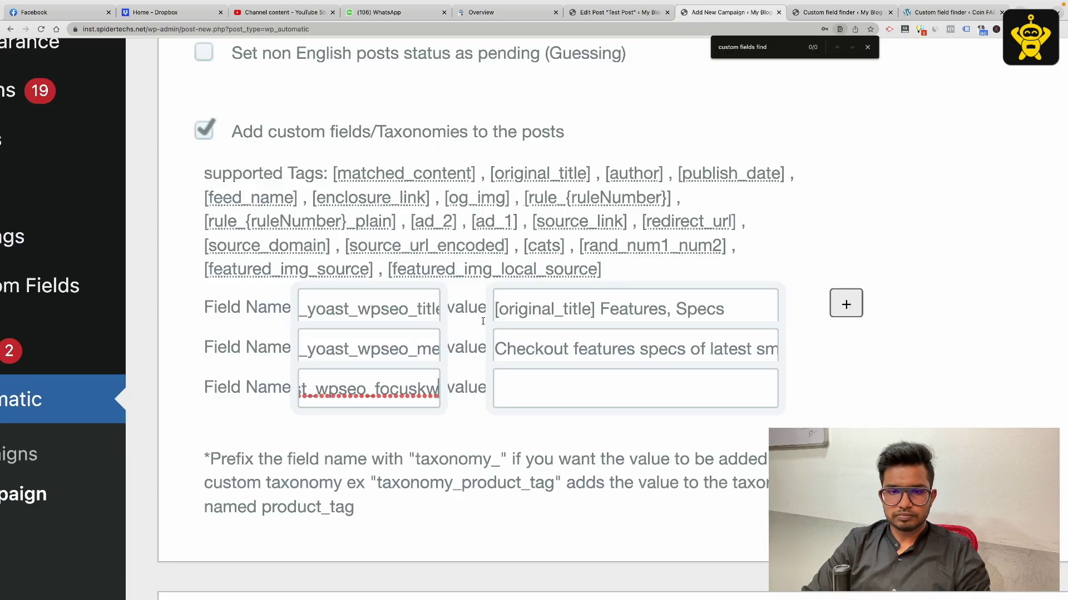
pyautogui.moveTo(492, 173)
pyautogui.mouseDown()
pyautogui.moveTo(592, 173)
pyautogui.moveTo(490, 174)
pyautogui.mouseUp()
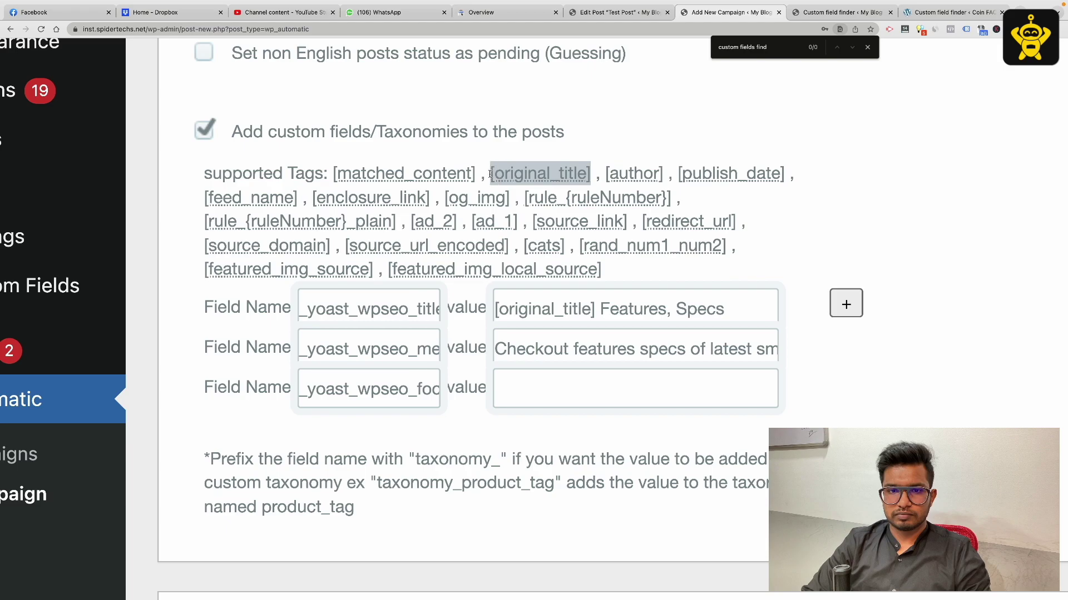
pyautogui.click(606, 407)
pyautogui.hotkey('ctrl', 'v')
pyautogui.hotkey('ctrl', '0')
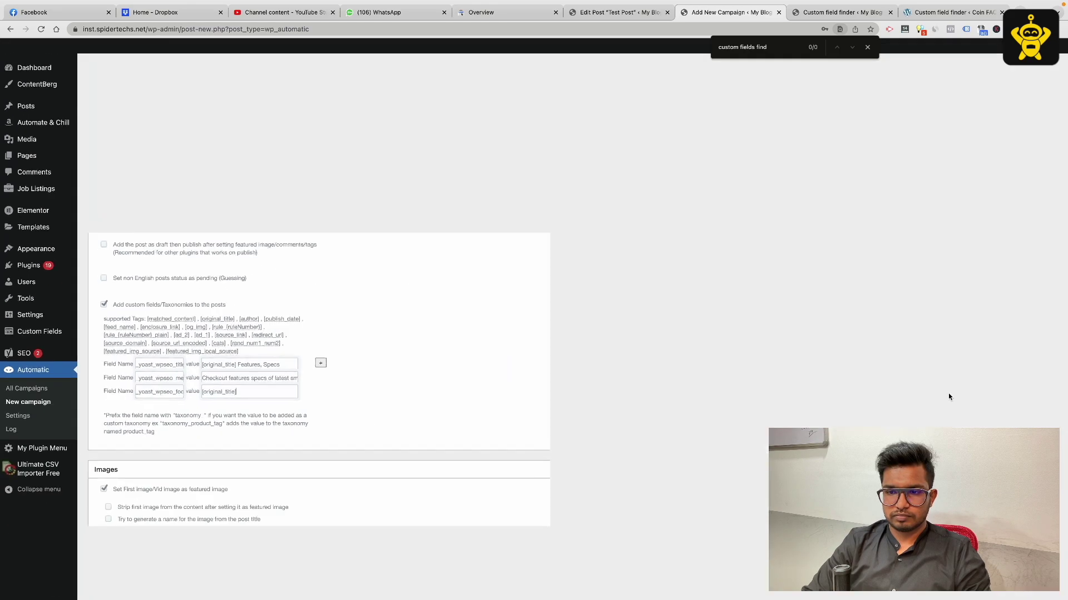
pyautogui.scroll(15, 949, 393)
# - Publish and run the GSM Arena campaign, then open the created Honor Magic4 Pro post
pyautogui.click(1051, 416)
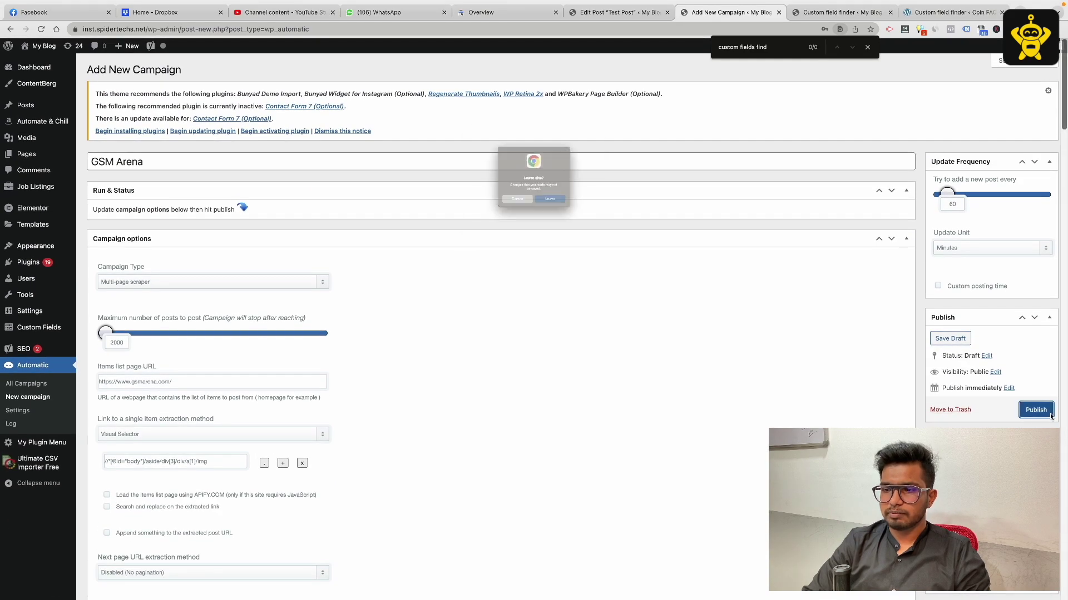
pyautogui.click(558, 215)
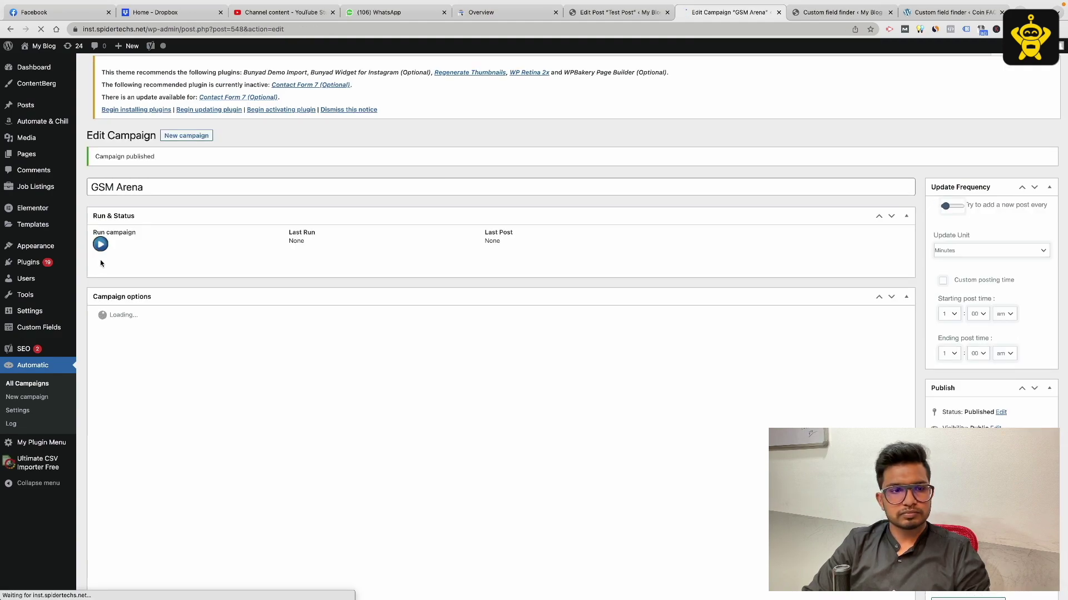
pyautogui.click(102, 249)
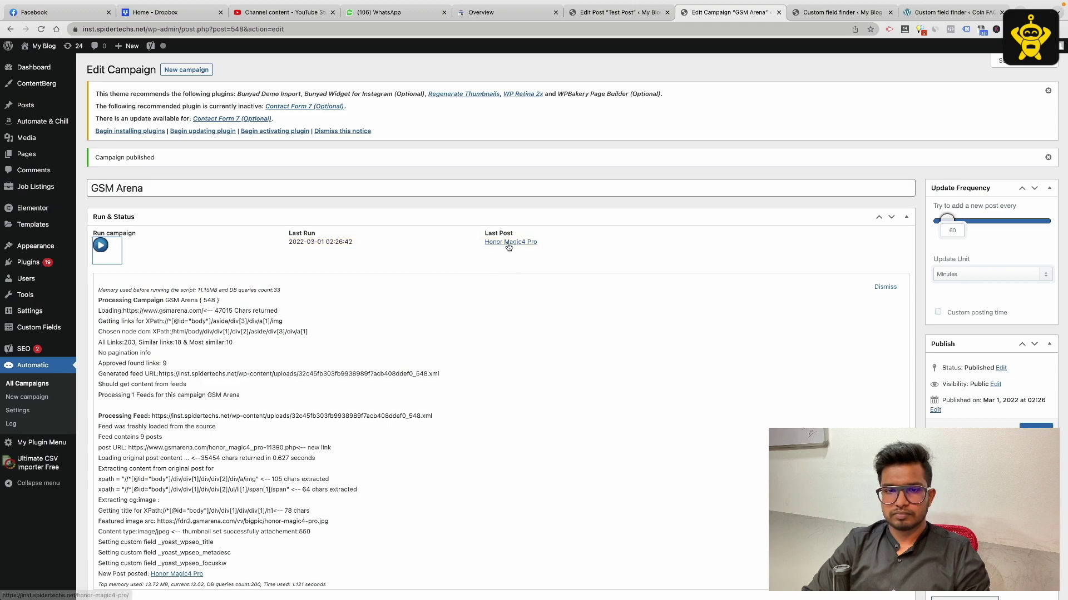
pyautogui.keyDown('super'); pyautogui.click(508, 243); pyautogui.keyUp('super')
# - Review the published Honor Magic4 Pro post, then open it in the WordPress editor
pyautogui.hotkey('ctrl', 'Tab')
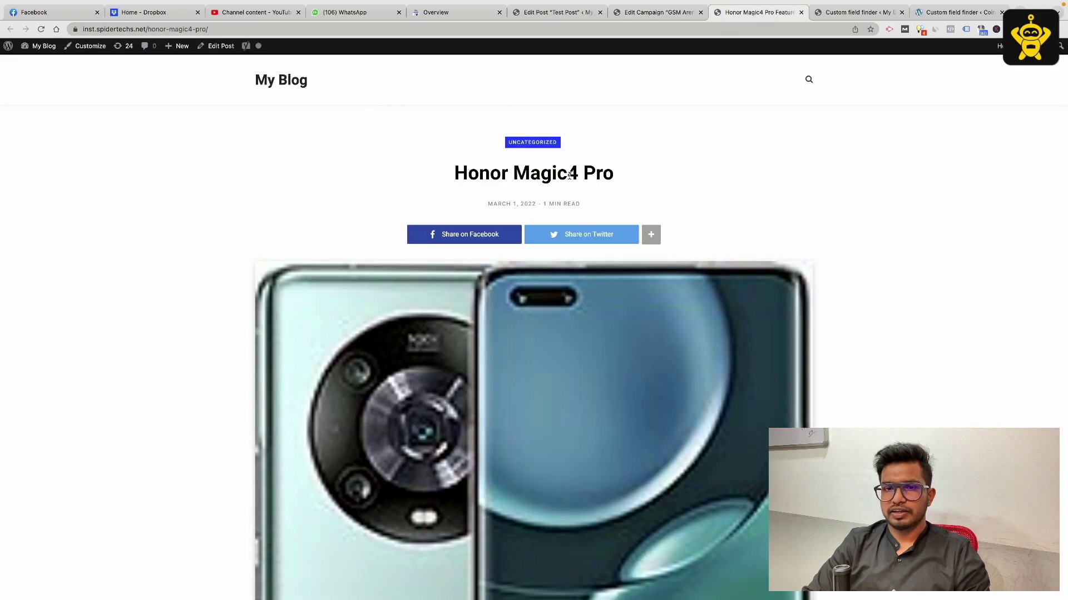
pyautogui.moveTo(356, 194); pyautogui.dragTo(785, 191)
pyautogui.scroll(-12, 785, 190)
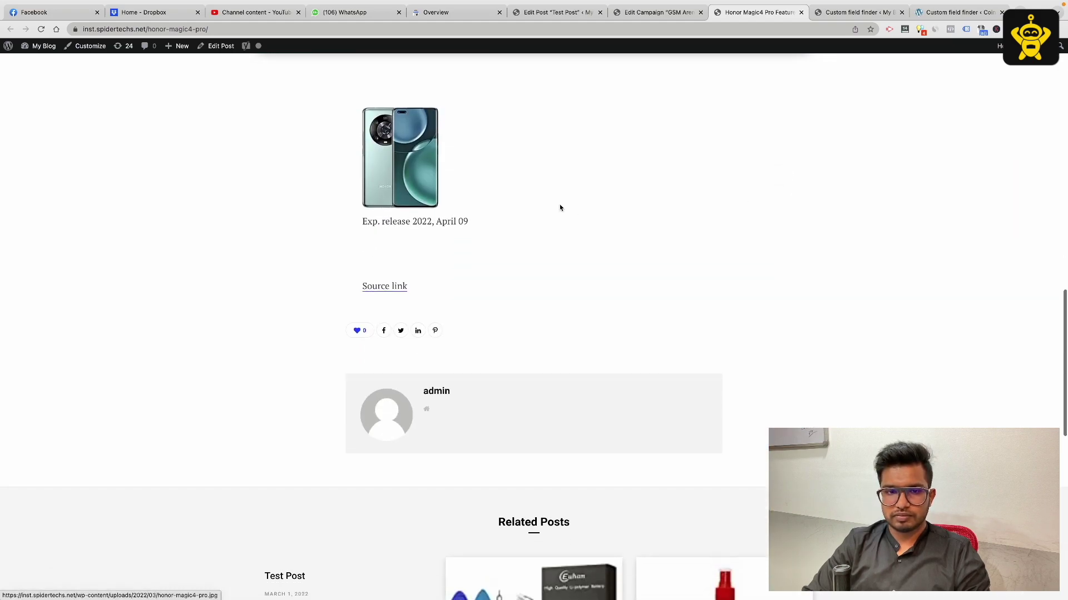
pyautogui.scroll(15, 559, 207)
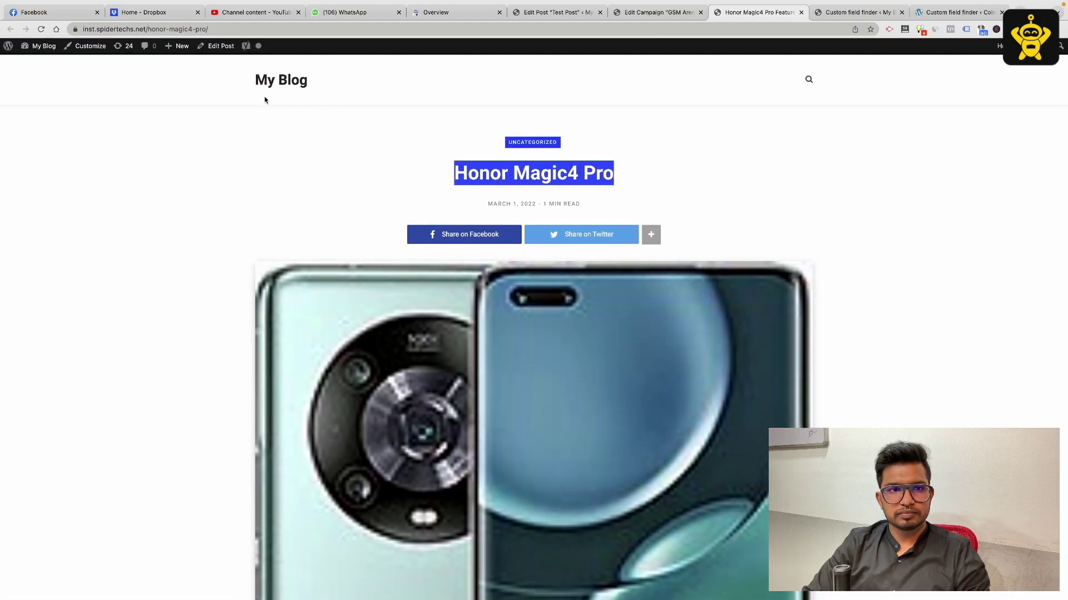
pyautogui.click(214, 48)
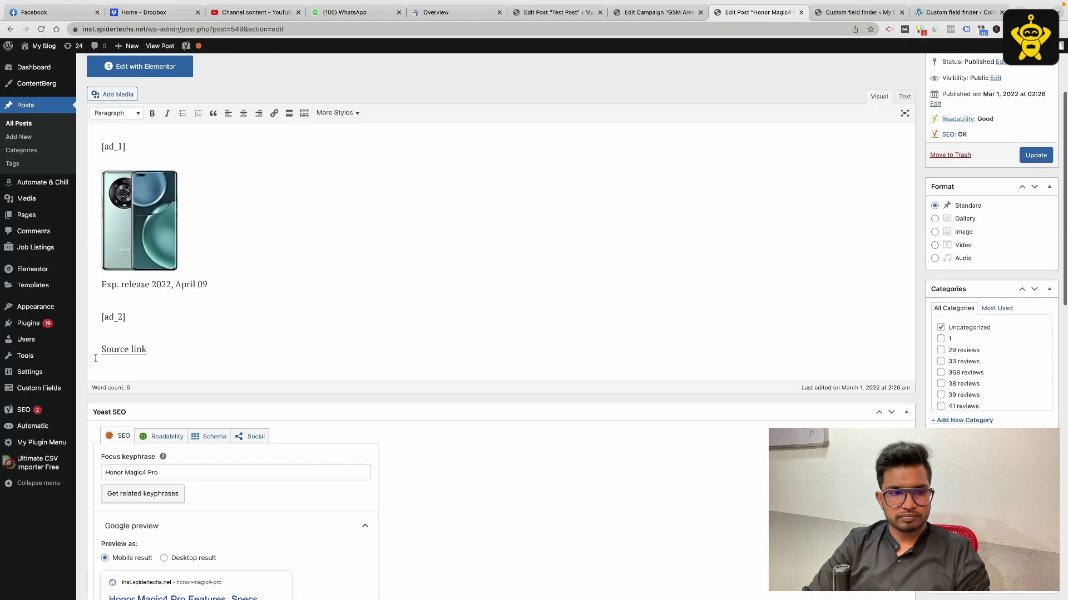
pyautogui.scroll(-4, 128, 289)
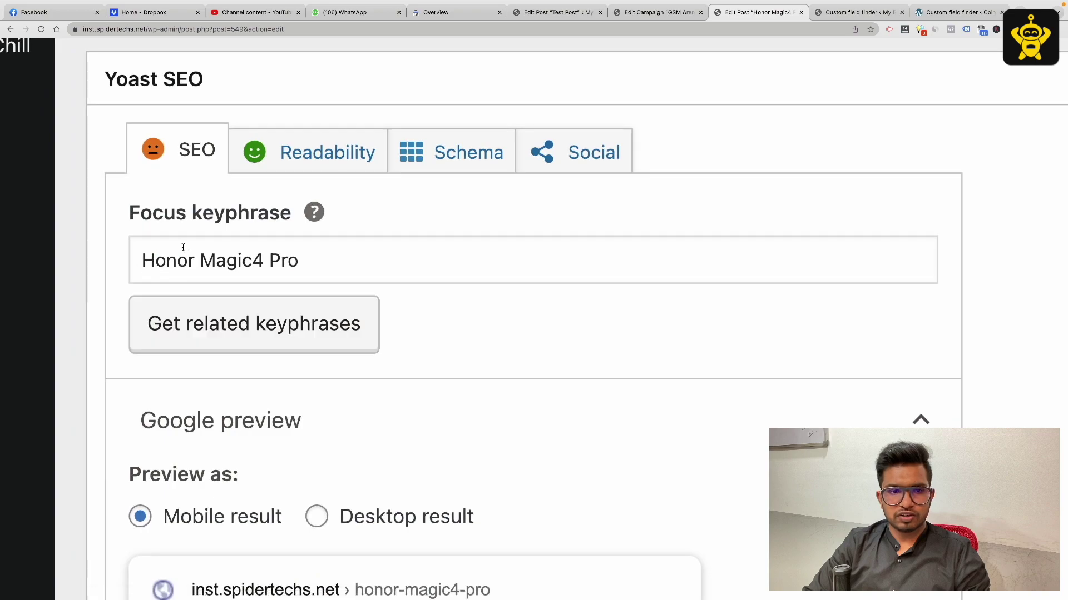
pyautogui.moveTo(117, 254); pyautogui.dragTo(186, 254)
pyautogui.scroll(-6, 384, 258)
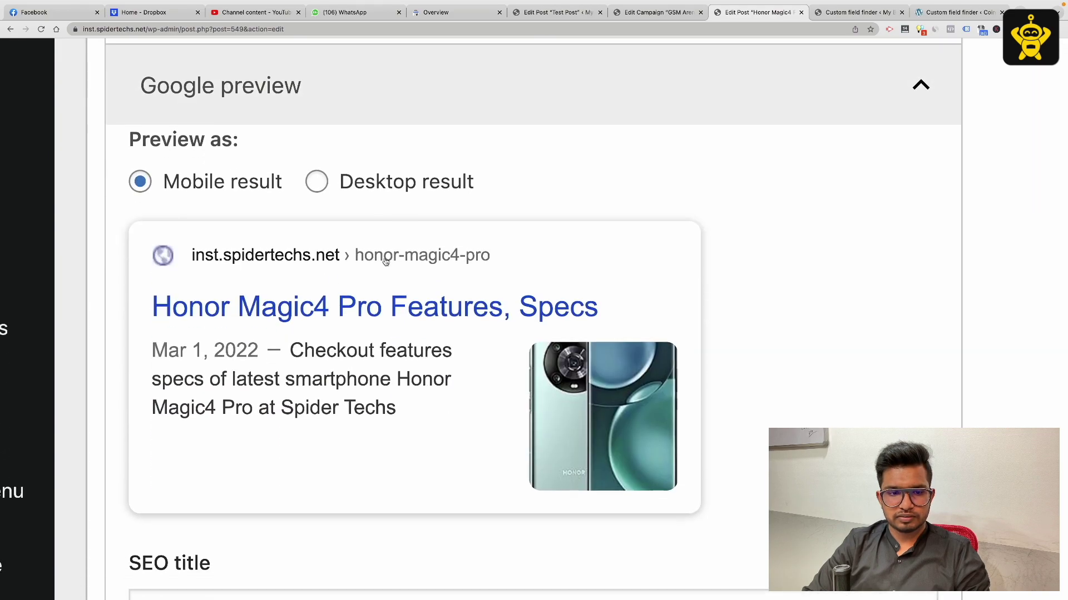
pyautogui.click(405, 372)
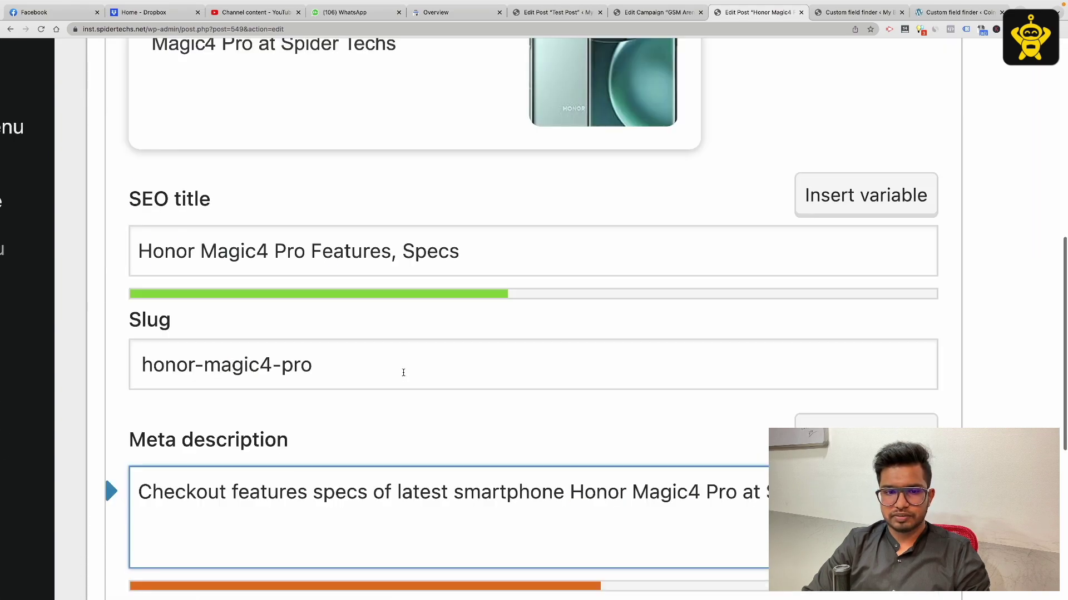
pyautogui.scroll(-2, 479, 400)
pyautogui.scroll(2, 554, 365)
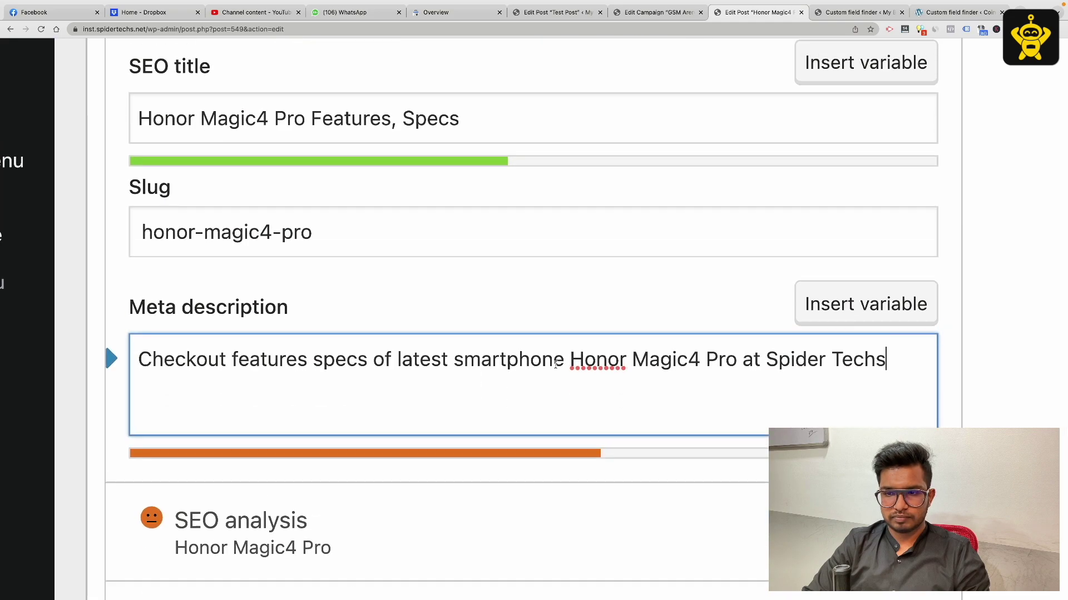
pyautogui.scroll(-3, 555, 368)
pyautogui.scroll(7, 555, 368)
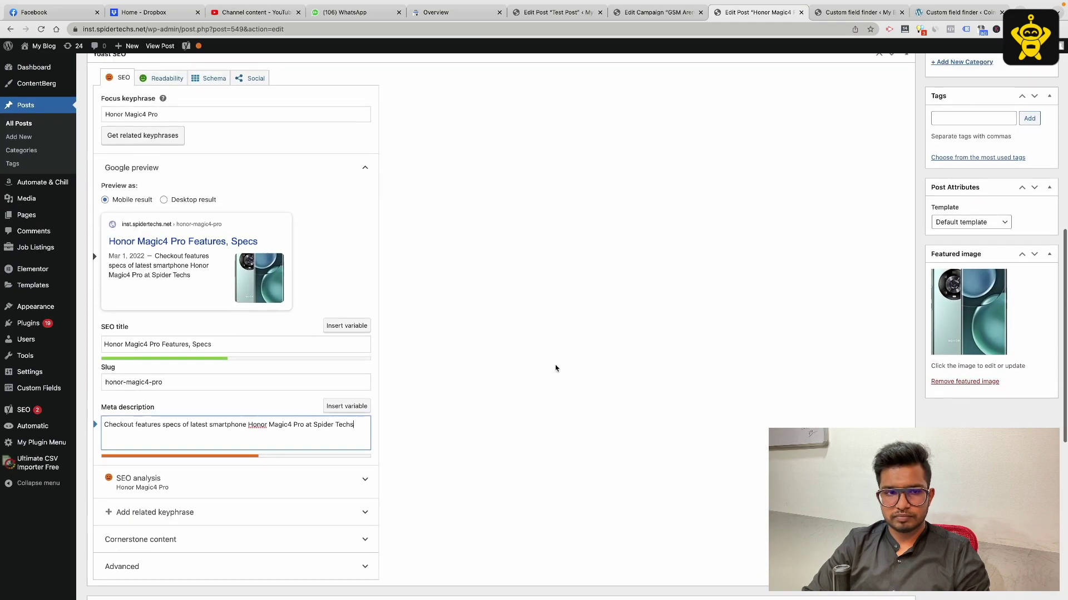
pyautogui.scroll(3, 555, 368)
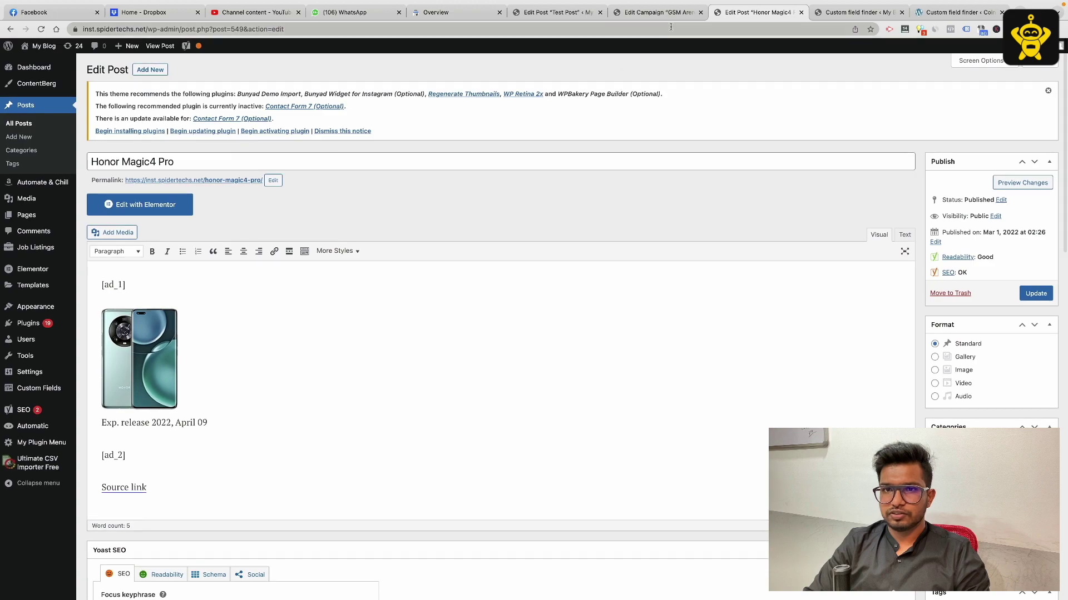
# - Review Test Post's custom fields _yoast_wpseo_title, _yoast_wpseo_metadesc and _yoast_wpseo_focuskw, then move to the Coin FAQs site's field list
pyautogui.click(557, 14)
pyautogui.click(860, 12)
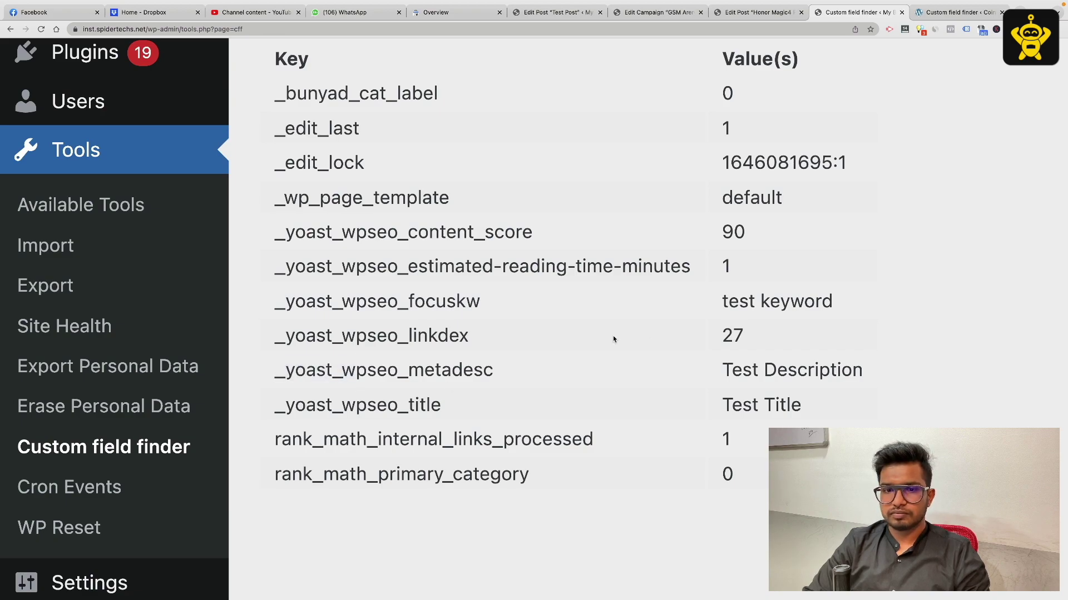
pyautogui.scroll(-5, 521, 220)
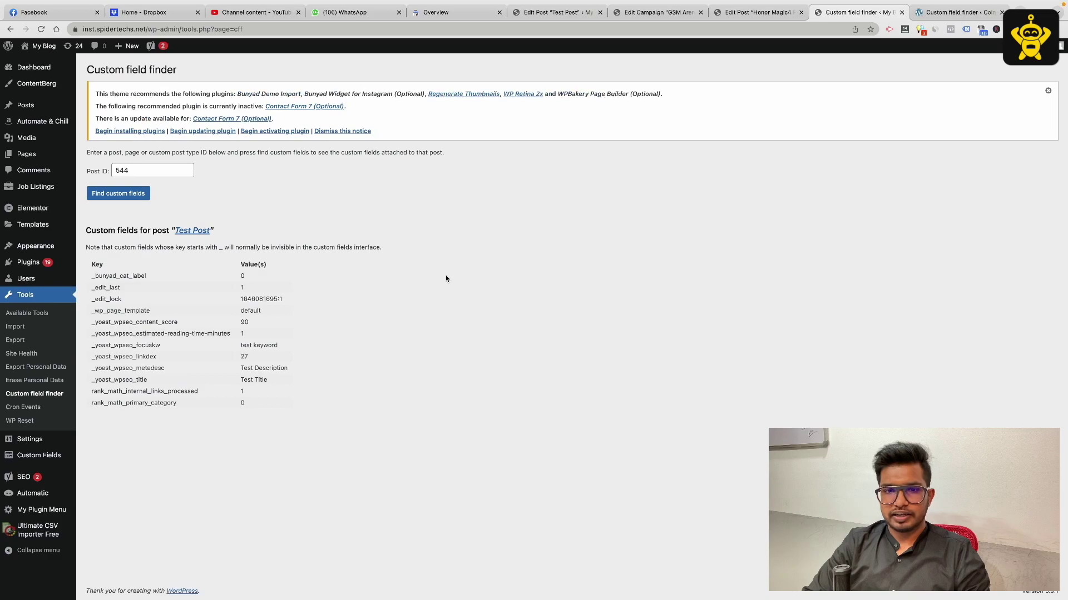
pyautogui.click(934, 13)
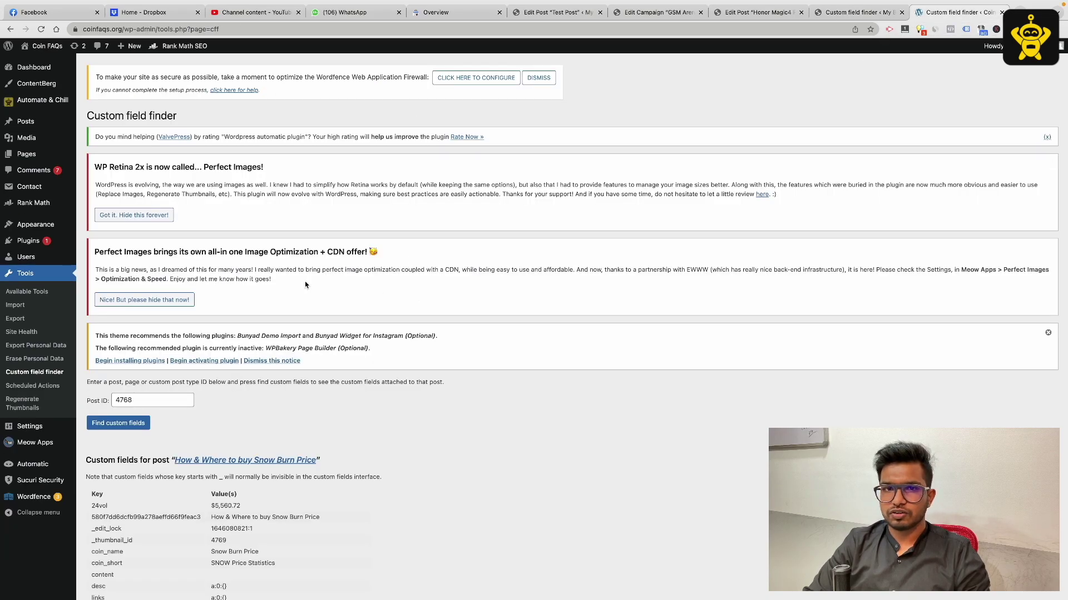
# - Select the post ID 4768 in the Coin FAQs custom field list
pyautogui.scroll(-5, 303, 282)
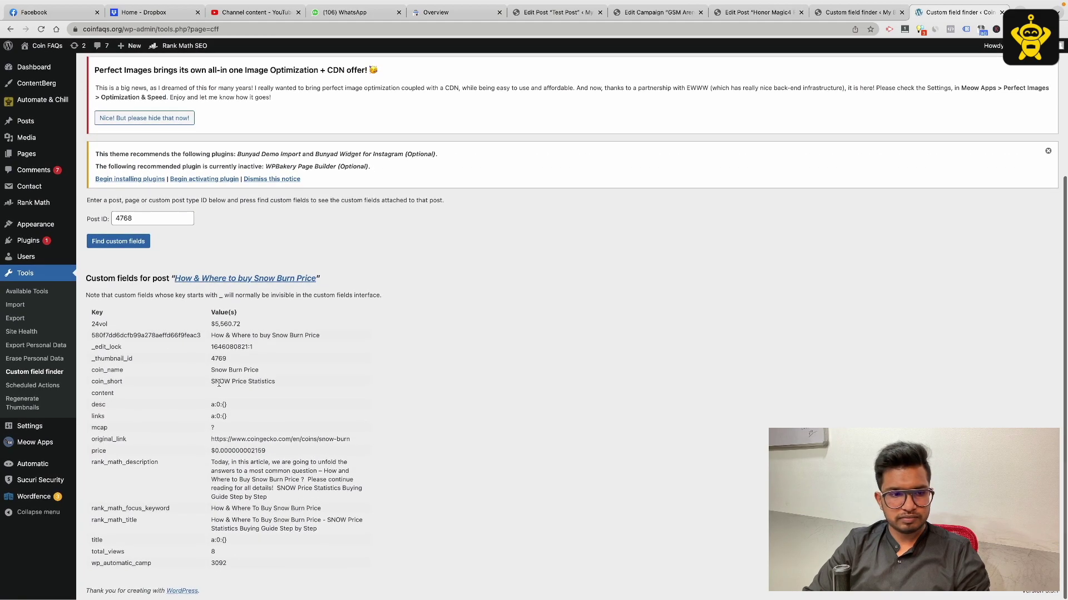
pyautogui.scroll(5, 219, 384)
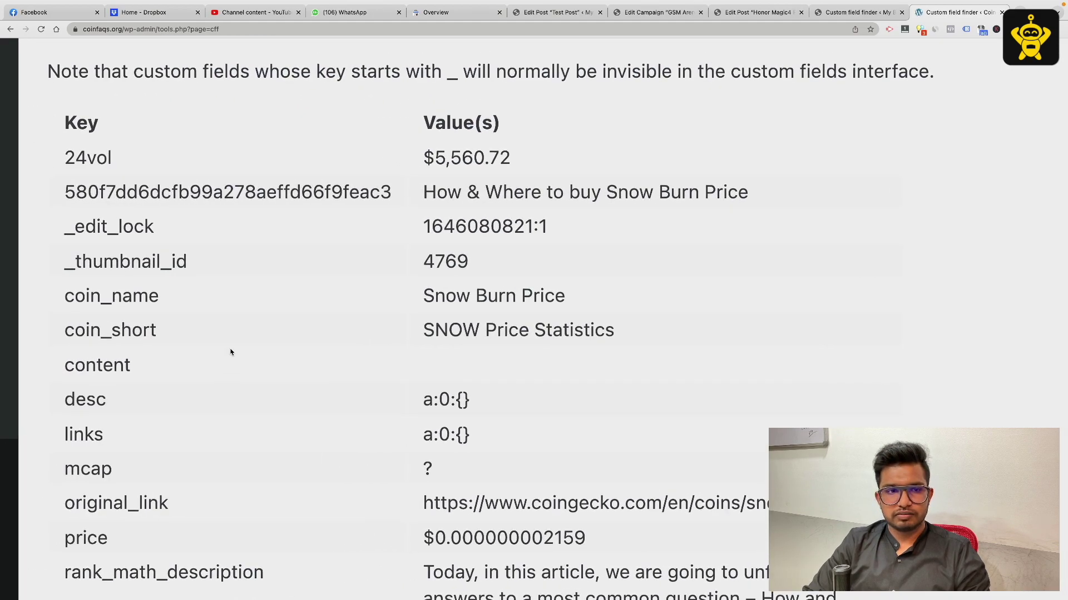
pyautogui.click(225, 158)
pyautogui.doubleClick(226, 157)
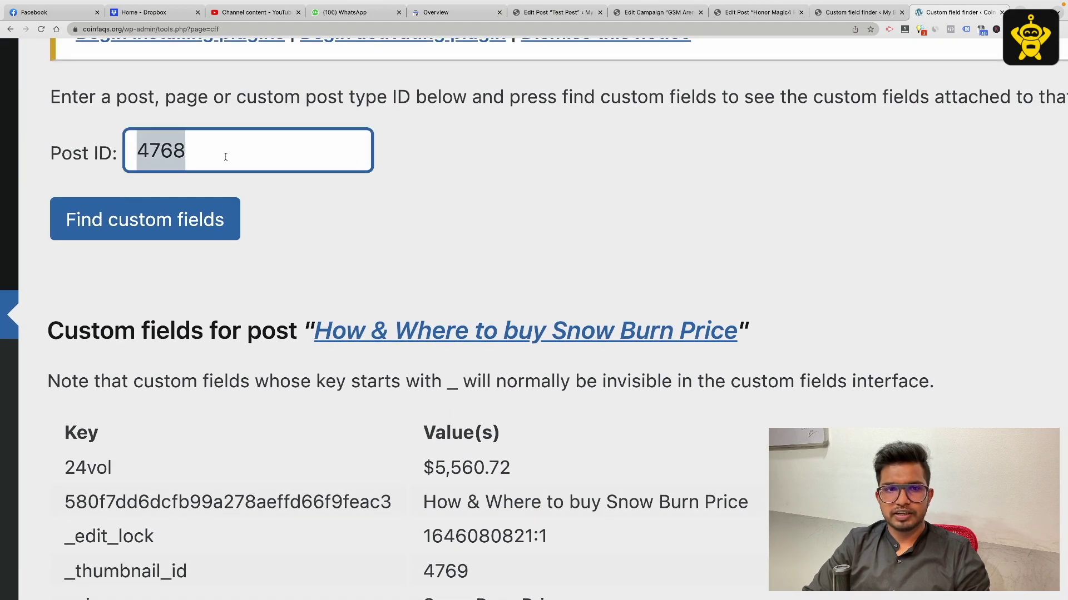
# - Highlight the rank_math_description, rank_math_focus_keyword and rank_math_title rows for the Snow Burn Price post
pyautogui.scroll(-15, 386, 260)
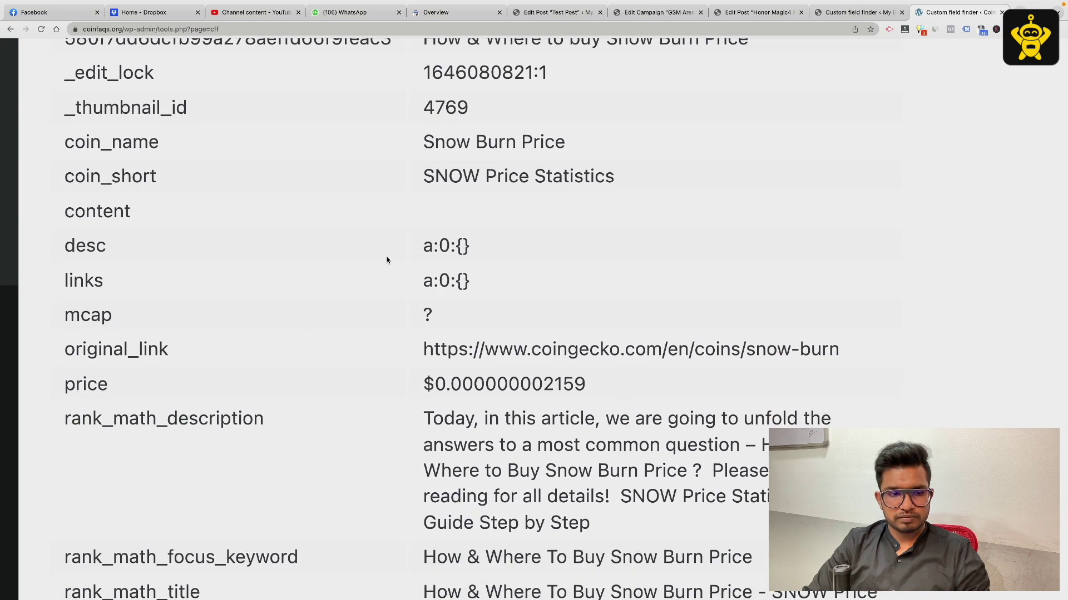
pyautogui.scroll(-1, 387, 260)
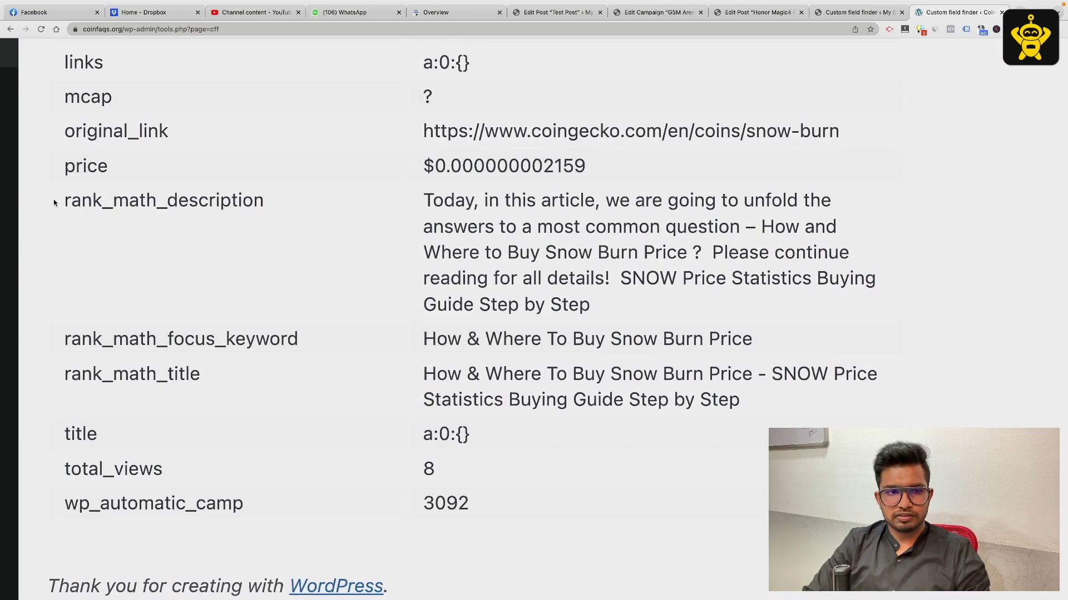
pyautogui.moveTo(55, 203); pyautogui.dragTo(255, 199)
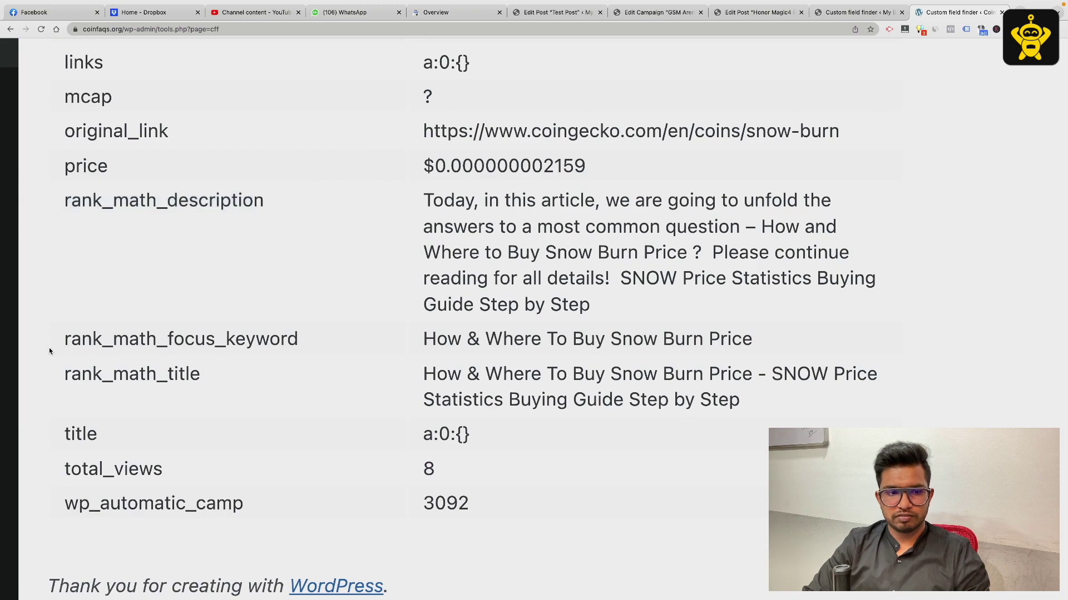
pyautogui.moveTo(48, 352); pyautogui.dragTo(410, 355)
pyautogui.moveTo(65, 376); pyautogui.dragTo(319, 381)
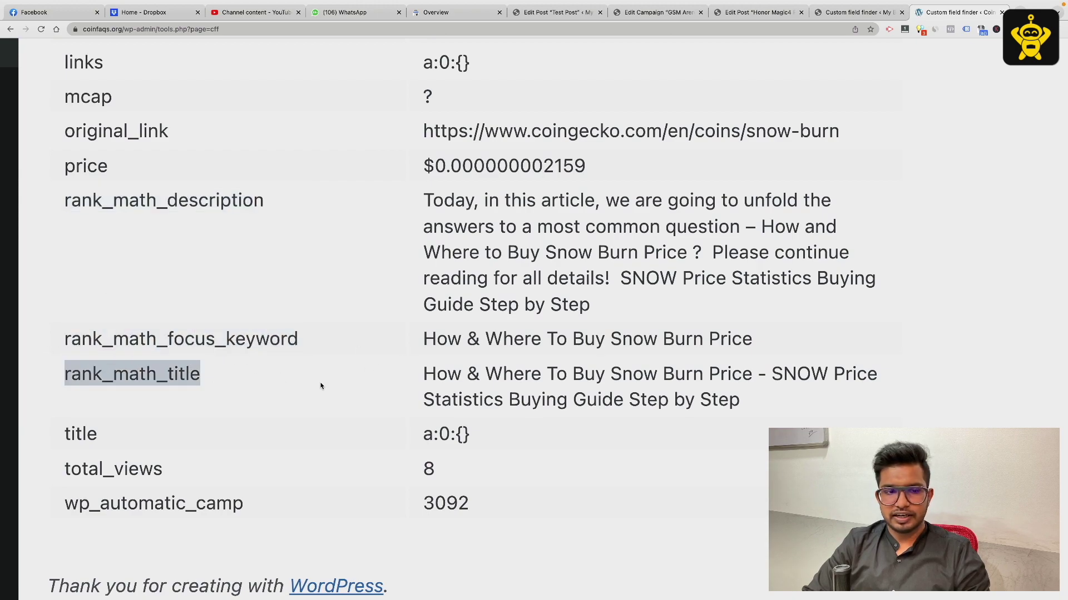
pyautogui.click(217, 386)
pyautogui.moveTo(238, 381); pyautogui.dragTo(76, 189)
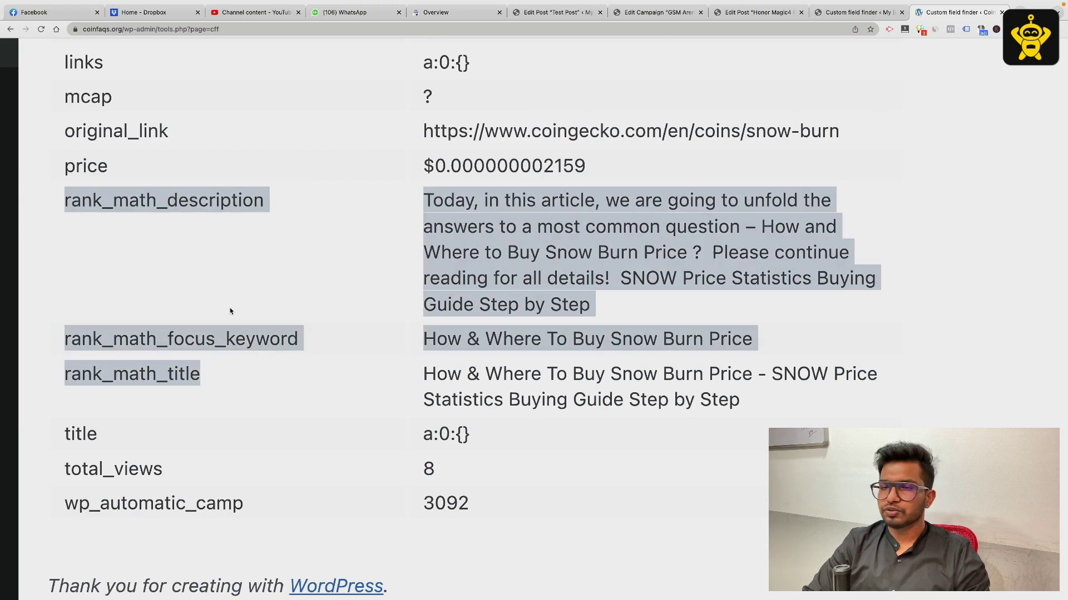
# - Compare the GSM Arena campaign's Yoast title, description and focus keyword mappings against Test Post's fields
pyautogui.click(656, 12)
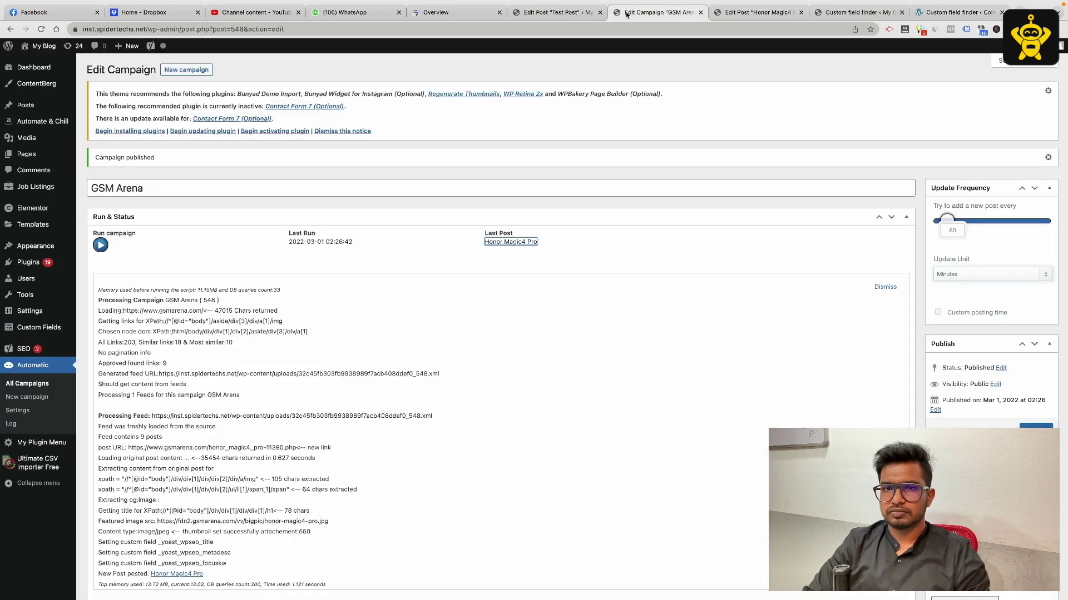
pyautogui.scroll(-20, 515, 201)
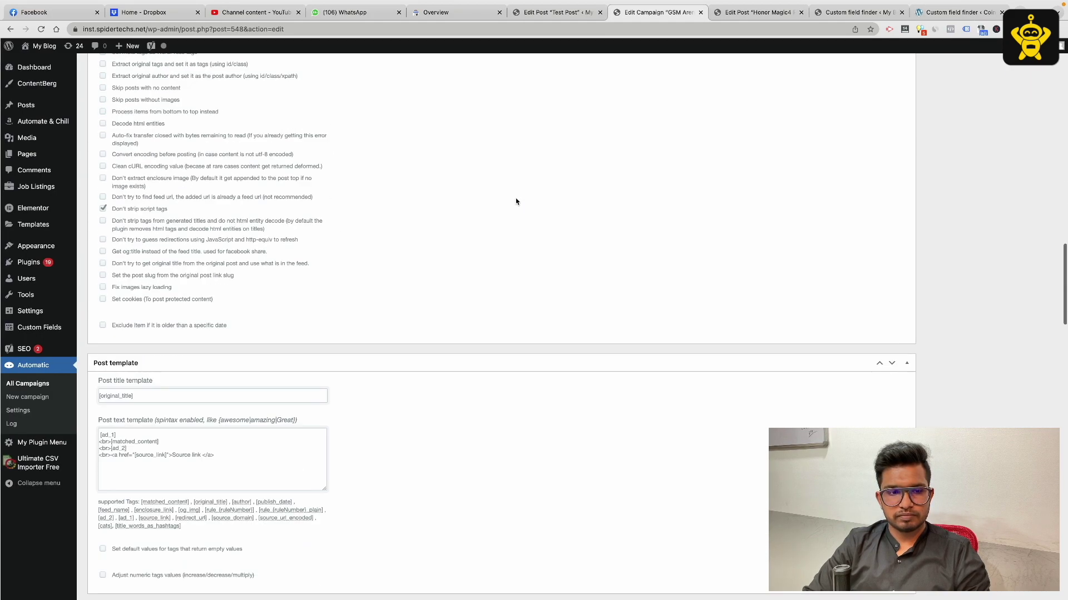
pyautogui.scroll(-12, 298, 359)
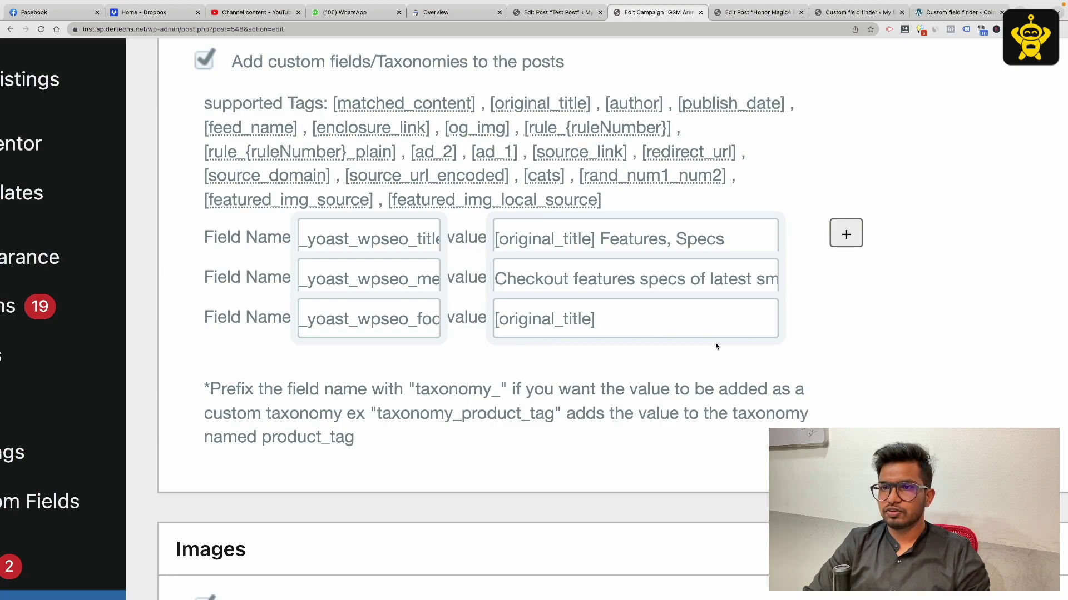
pyautogui.click(859, 13)
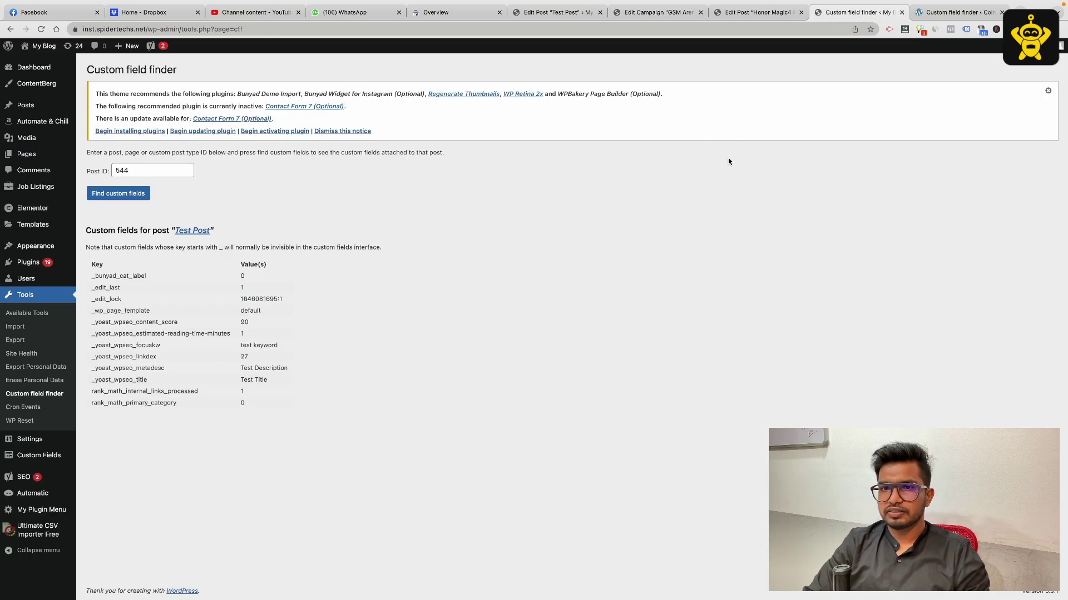
pyautogui.click(591, 12)
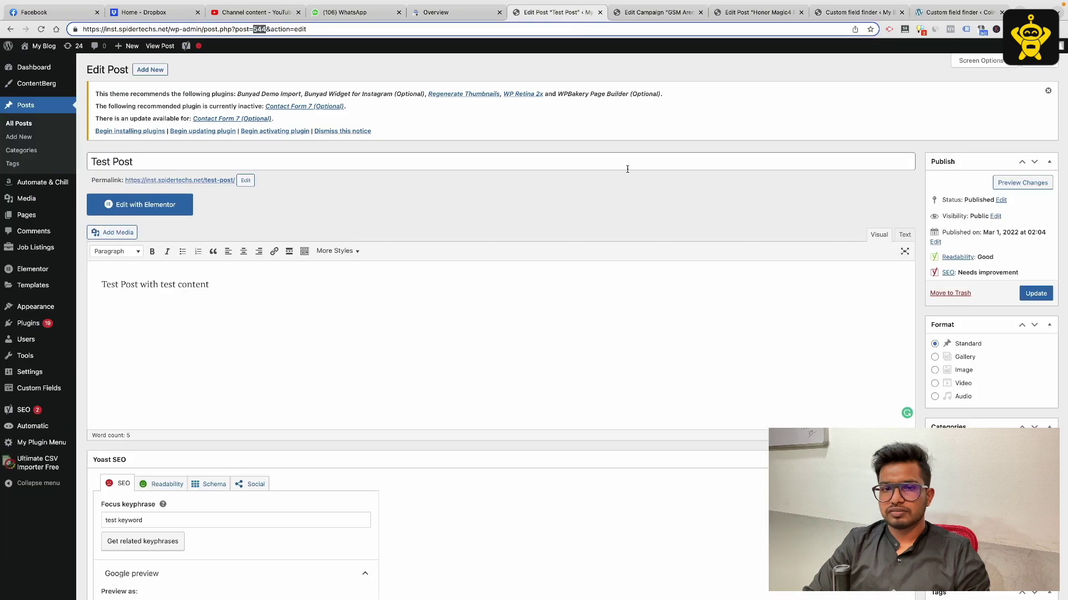
pyautogui.click(658, 13)
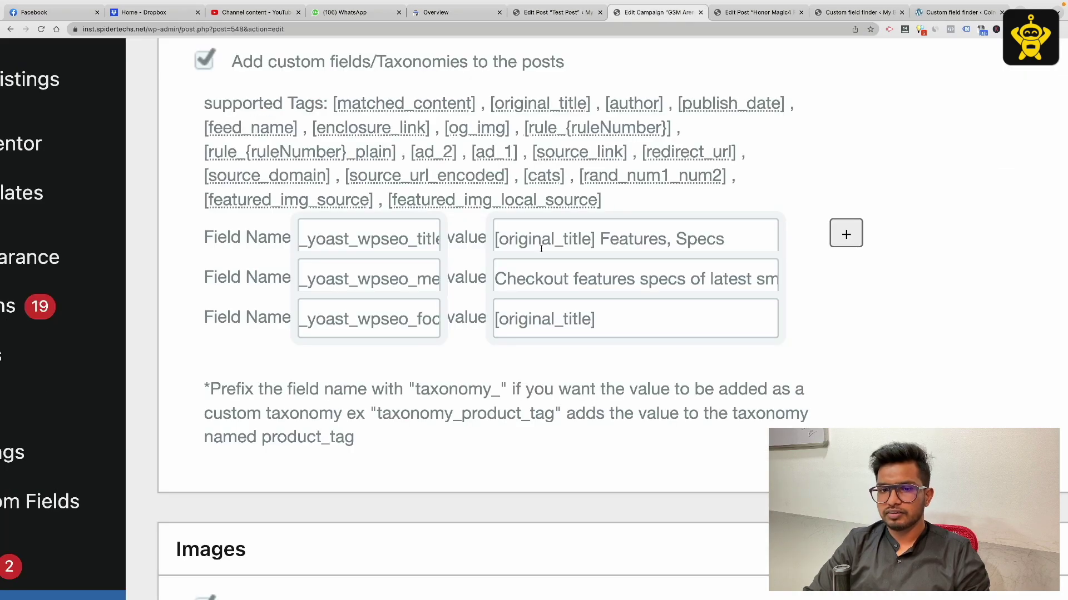